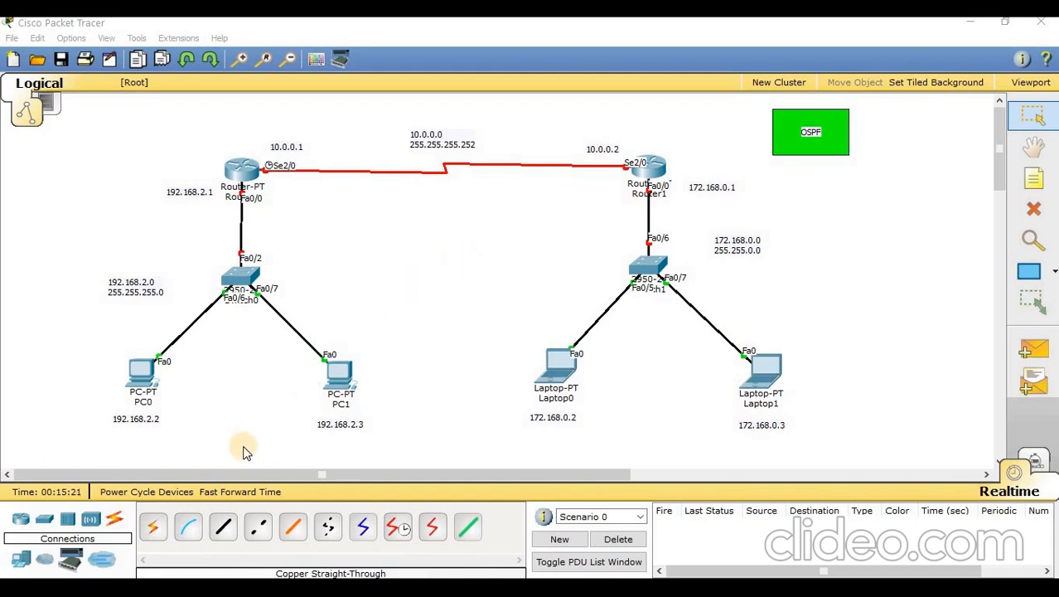
- Open PC0's IP configuration and assign it the static IP address 192.168.2.2
left_click(142, 371)
left_click_drag(470, 103, 508, 85)
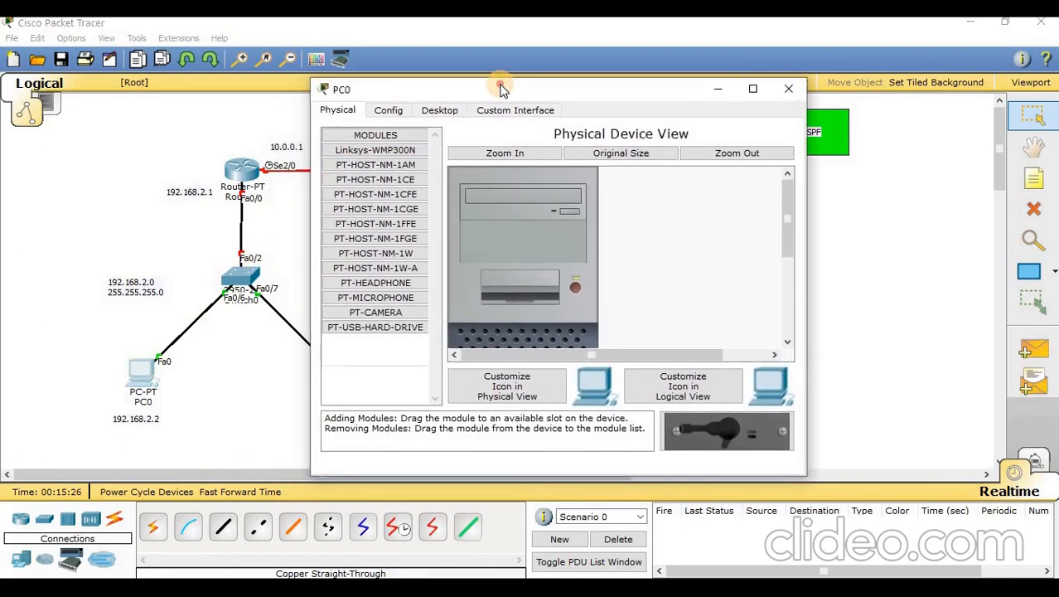
left_click(451, 112)
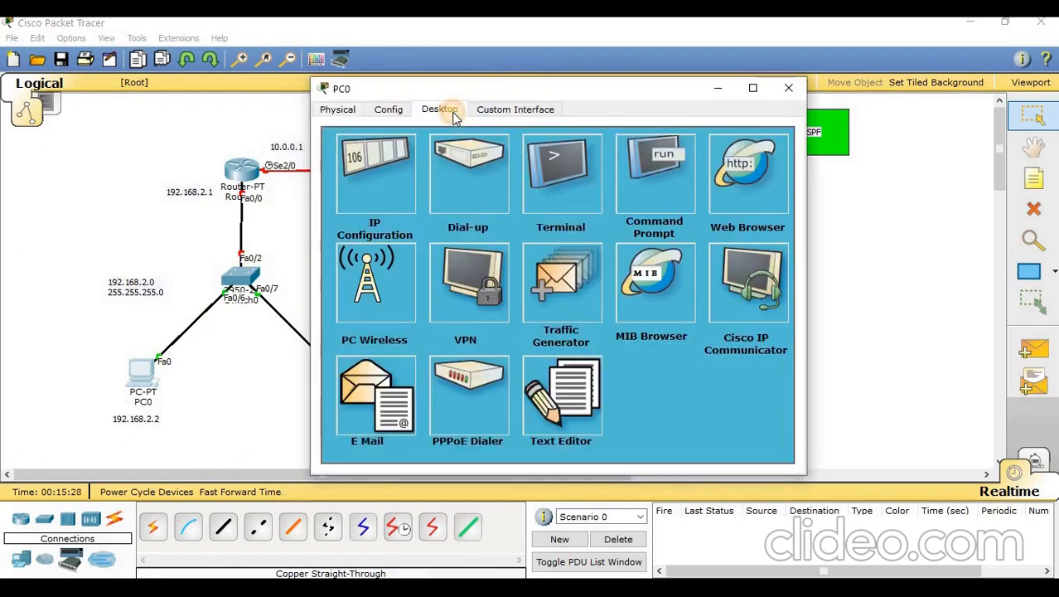
left_click(380, 204)
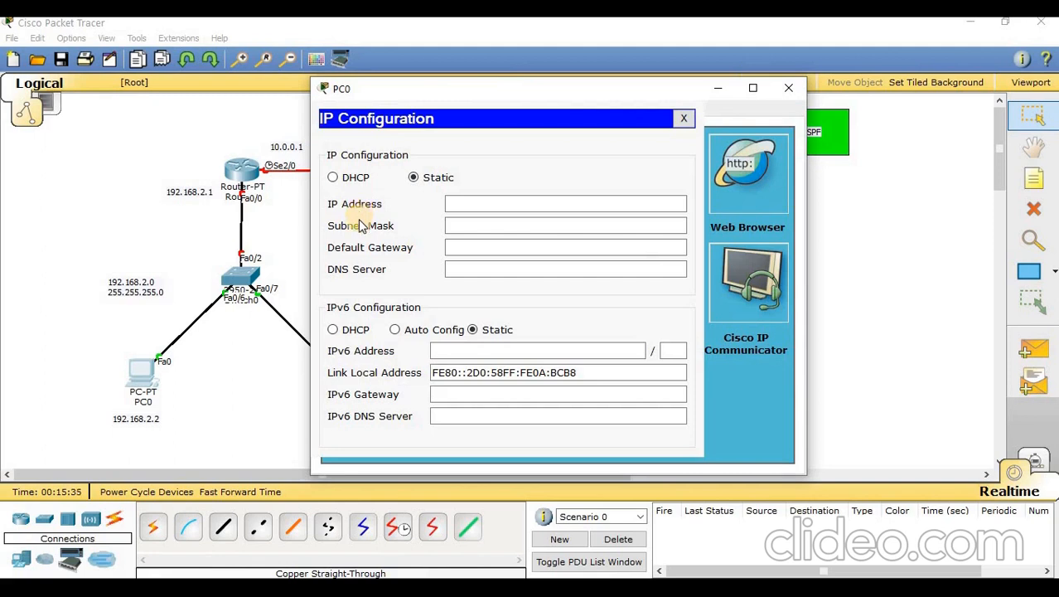
left_click(468, 203)
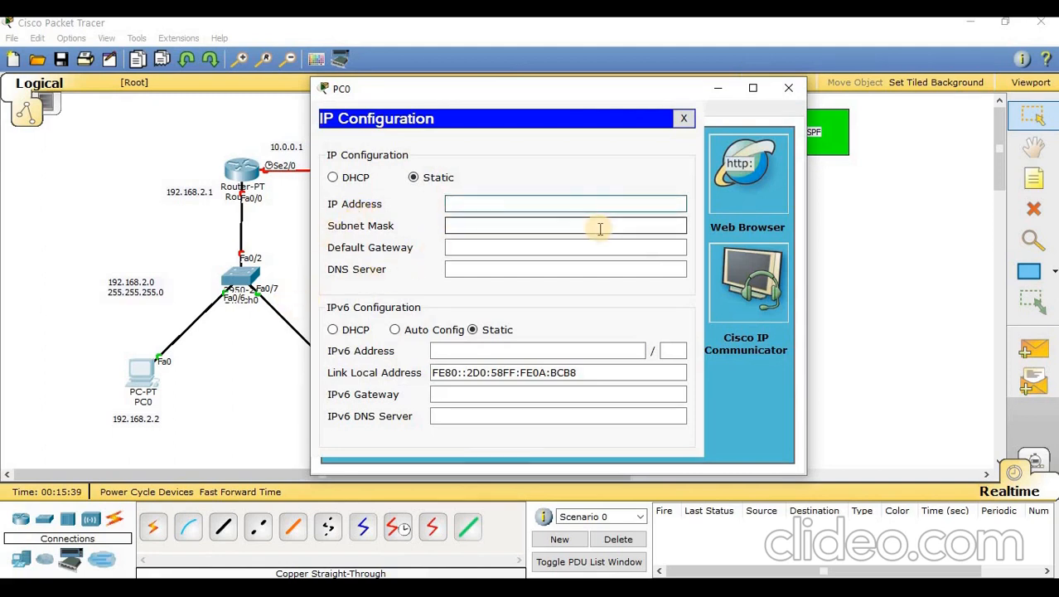
type("192.168.2.2")
- Give PC0 the subnet mask 255.255.255.0 and default gateway 192.168.2.1, and close its window
left_click(470, 226)
left_click(527, 270)
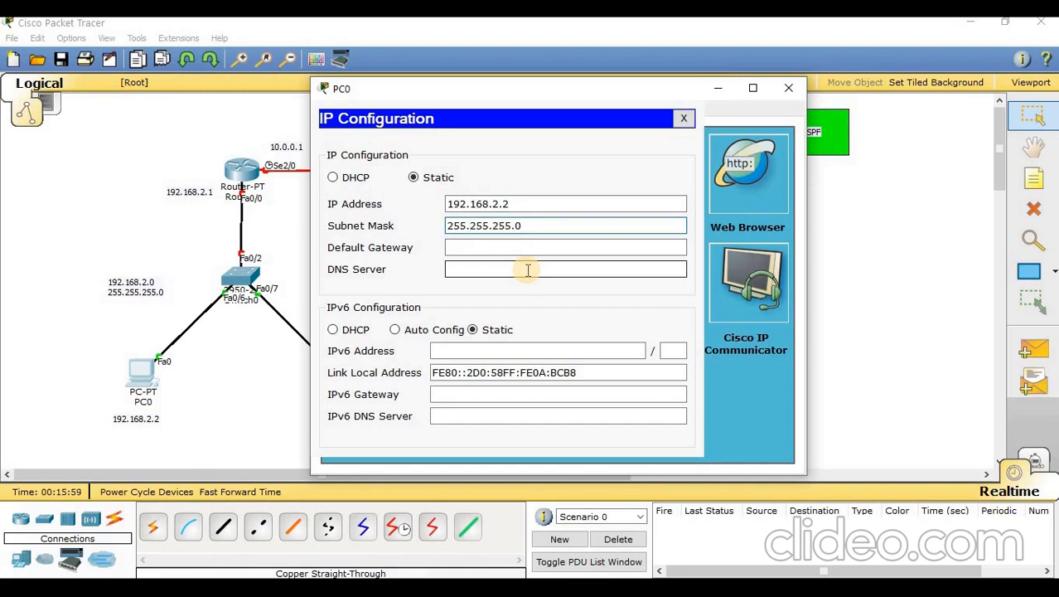
left_click(484, 248)
type("19")
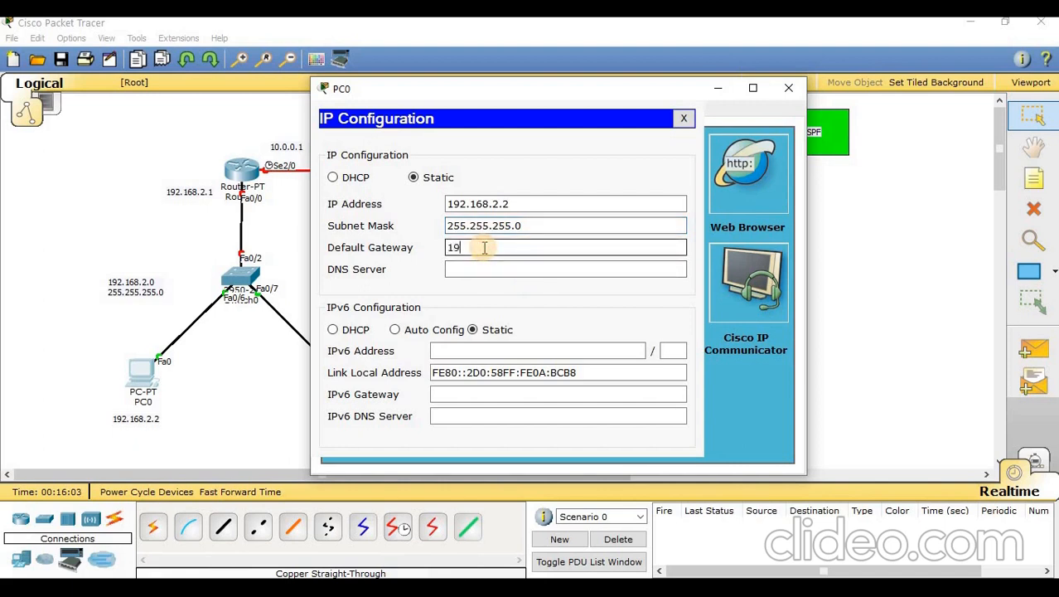
type("2.168.2.1")
left_click(796, 96)
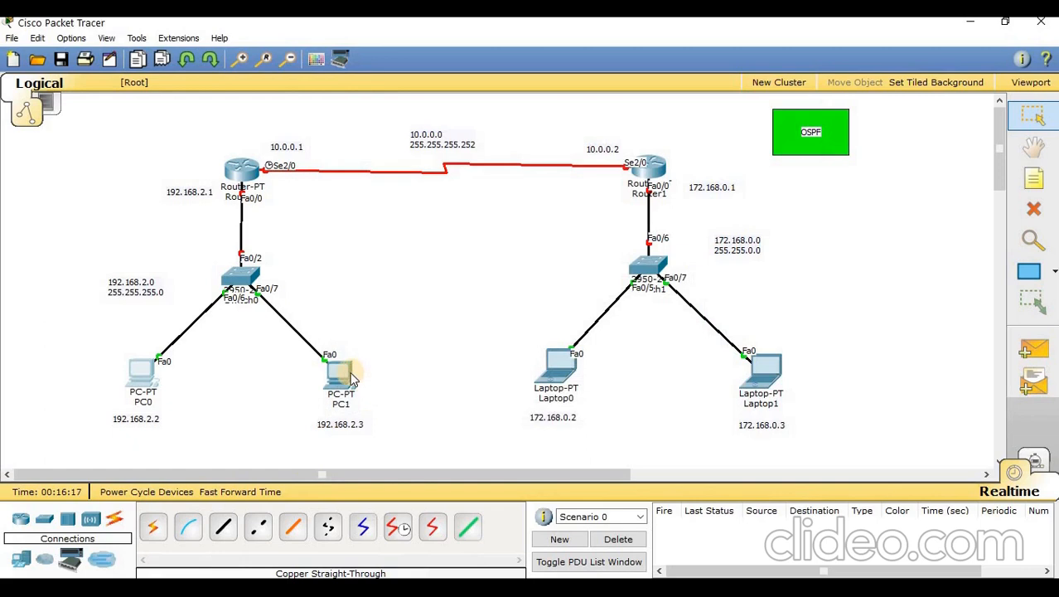
- Open PC1's IP configuration and assign it the static IP address 192.168.2.3
mouse_move(351, 379)
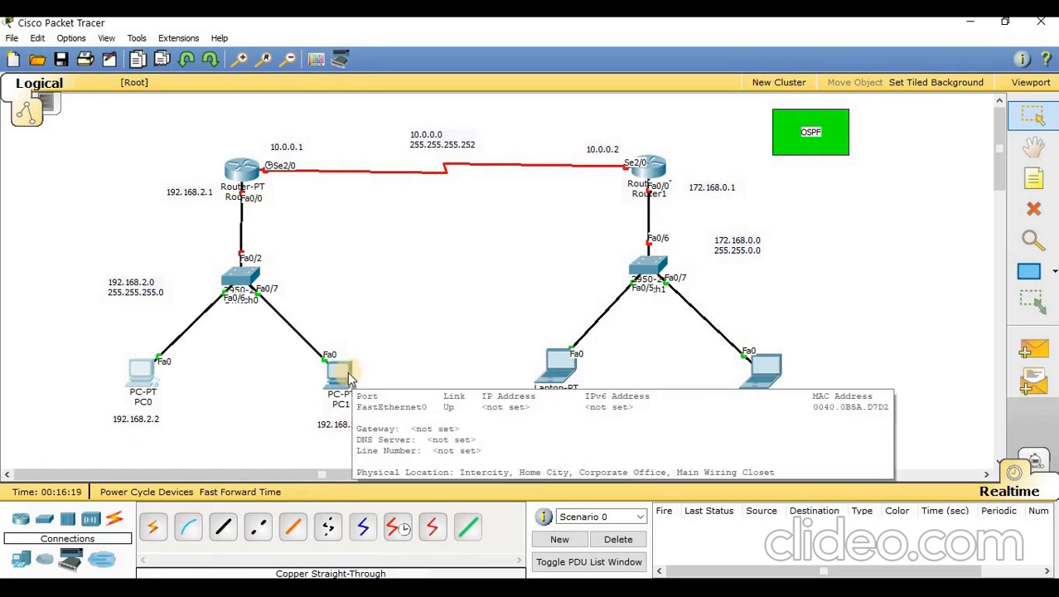
left_click(351, 379)
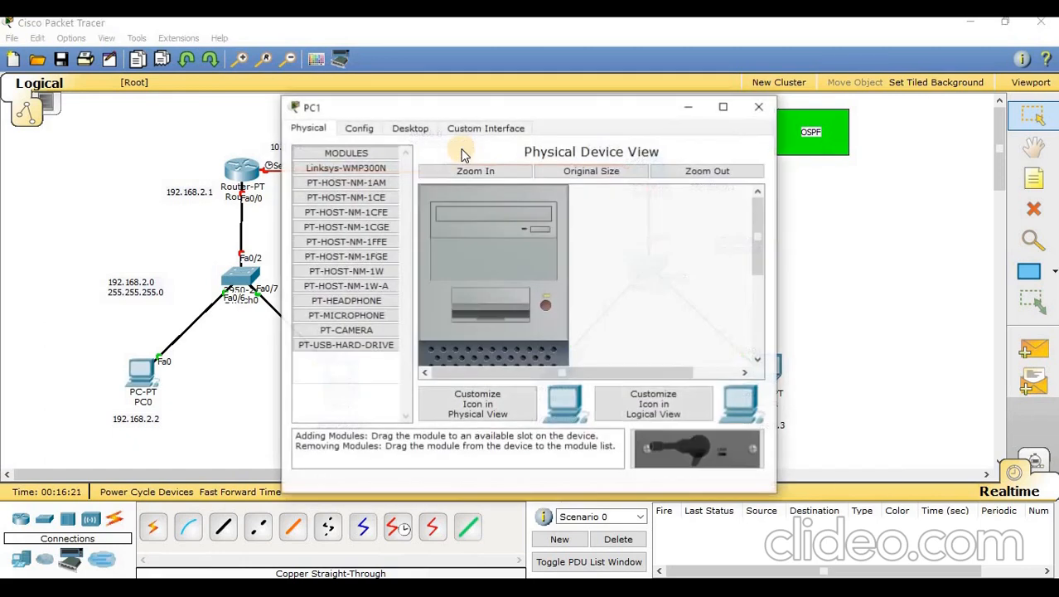
left_click_drag(459, 108, 626, 76)
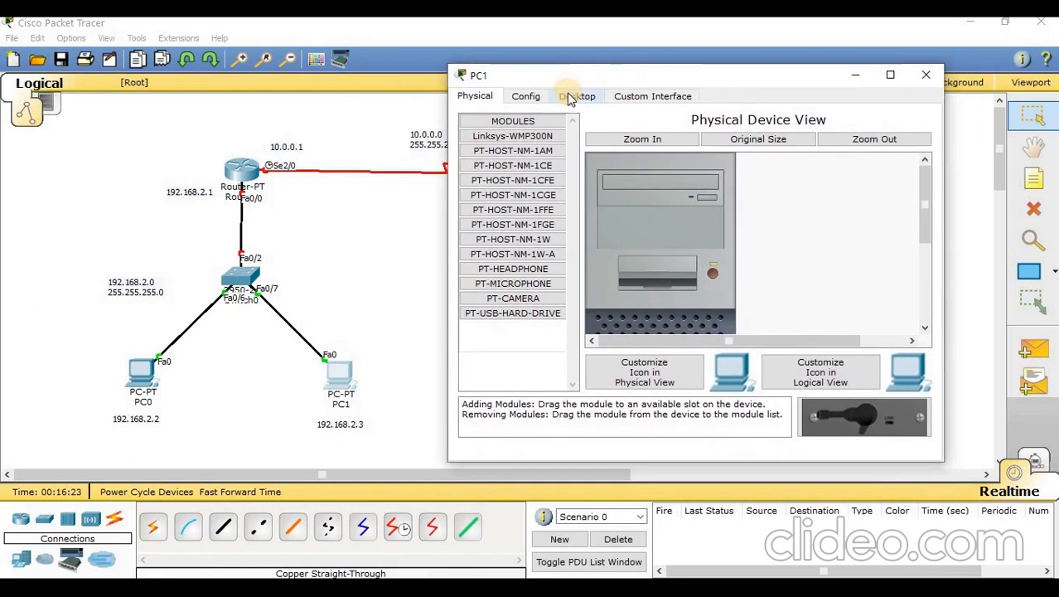
left_click(572, 97)
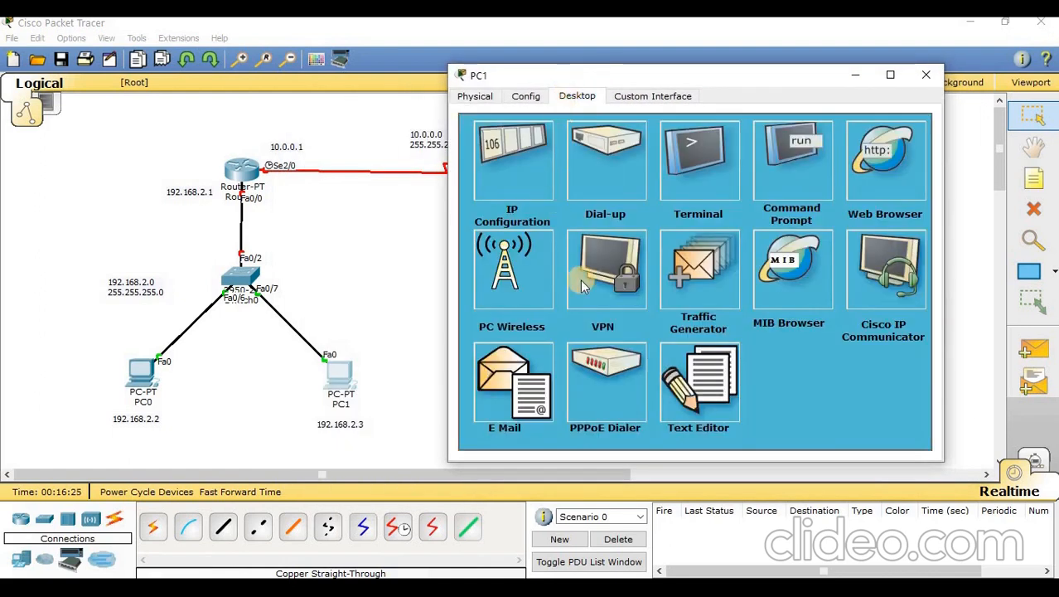
left_click(514, 184)
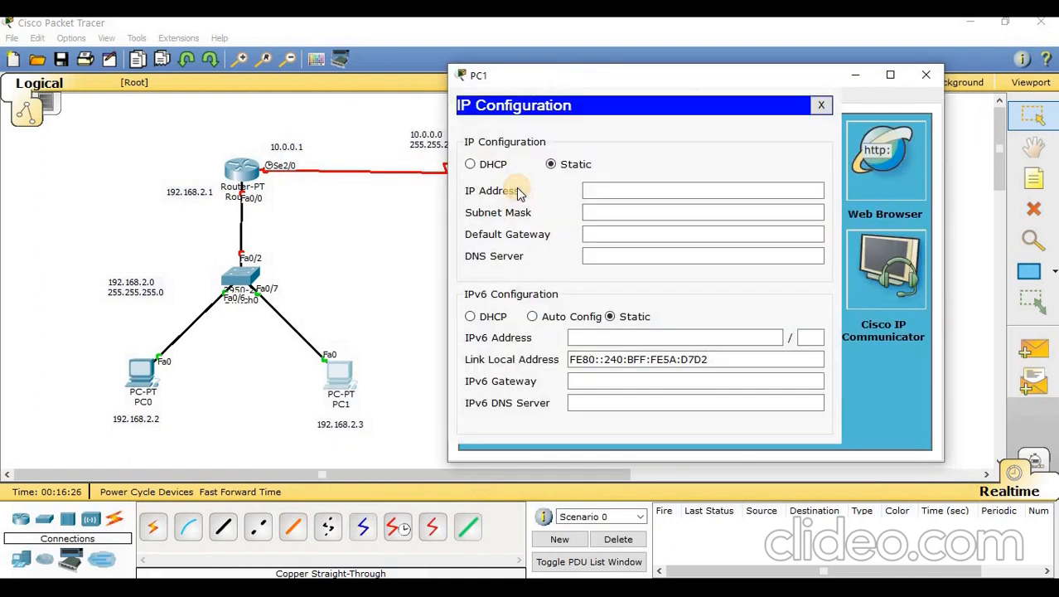
left_click(602, 195)
left_click(602, 196)
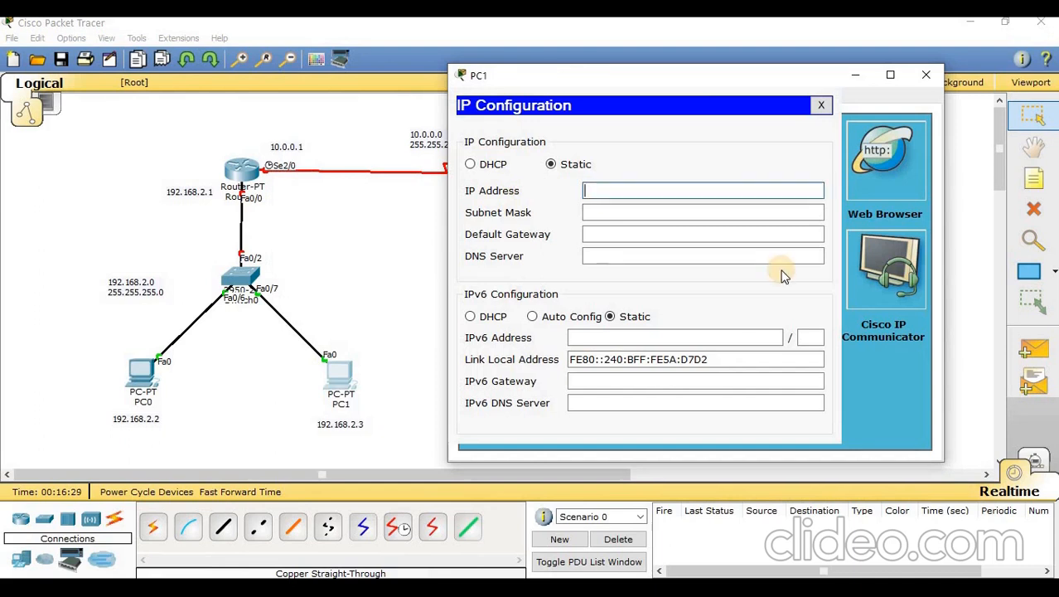
type("192.168.2.3")
- Give PC1 the subnet mask 255.255.255.0 and default gateway 192.168.2.1, and close its window
left_click_drag(645, 190, 575, 191)
key("ctrl+c")
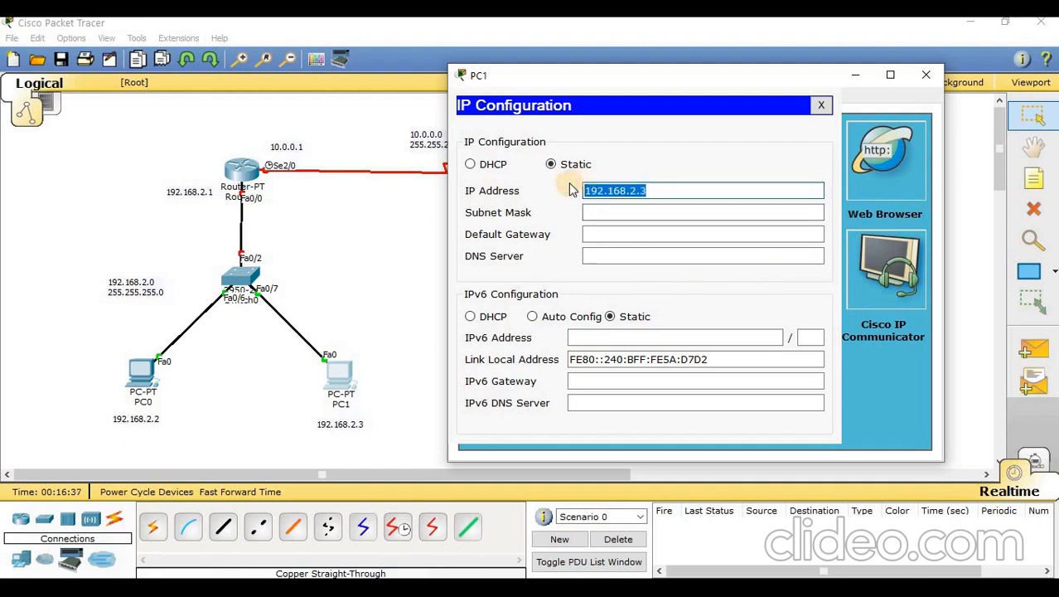
left_click(610, 213)
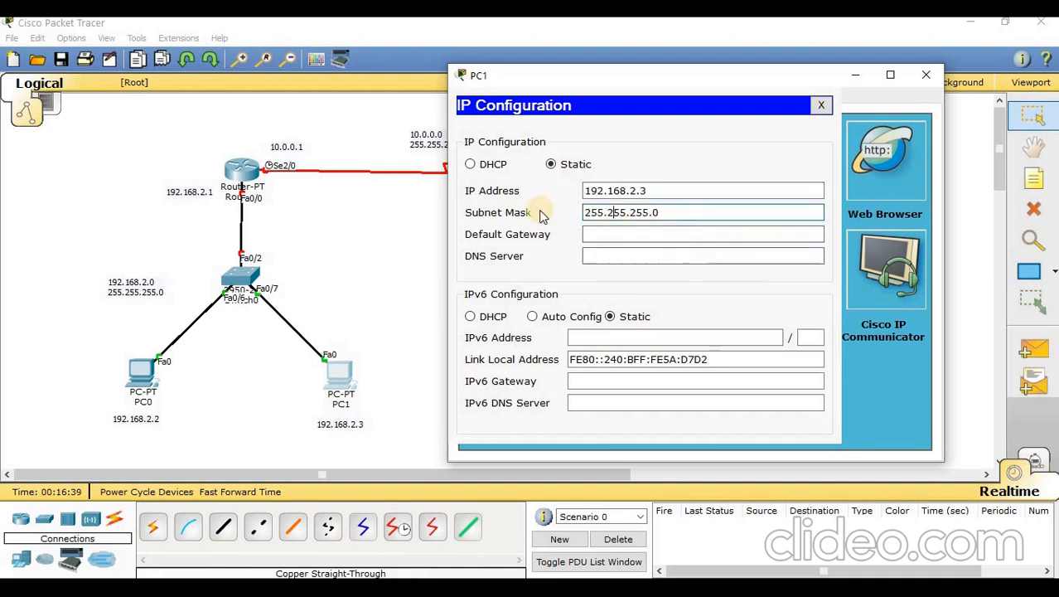
left_click(608, 235)
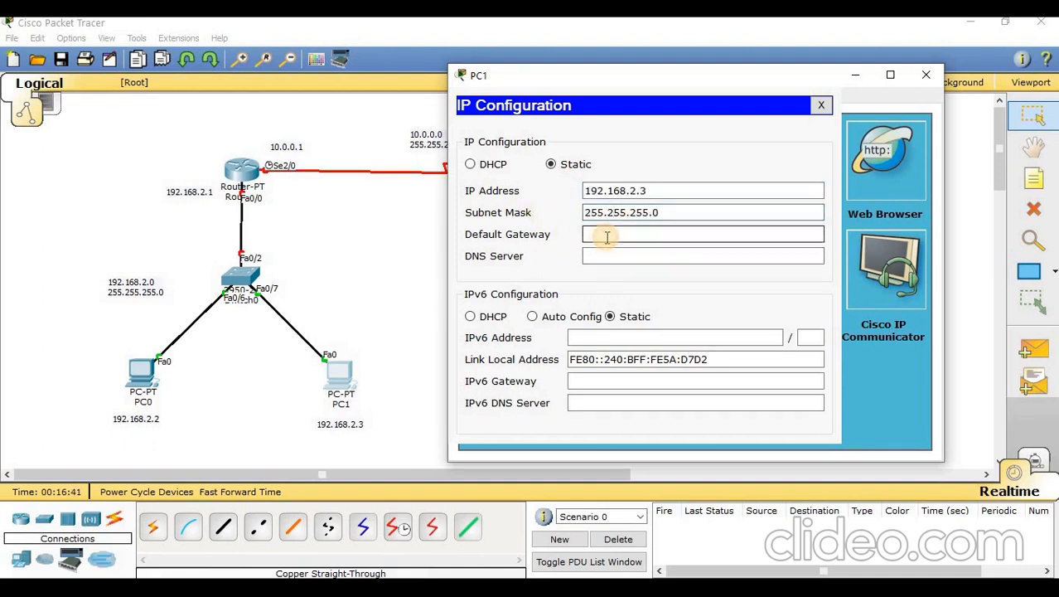
key("ctrl+v")
key("BackSpace")
type("1")
left_click(932, 80)
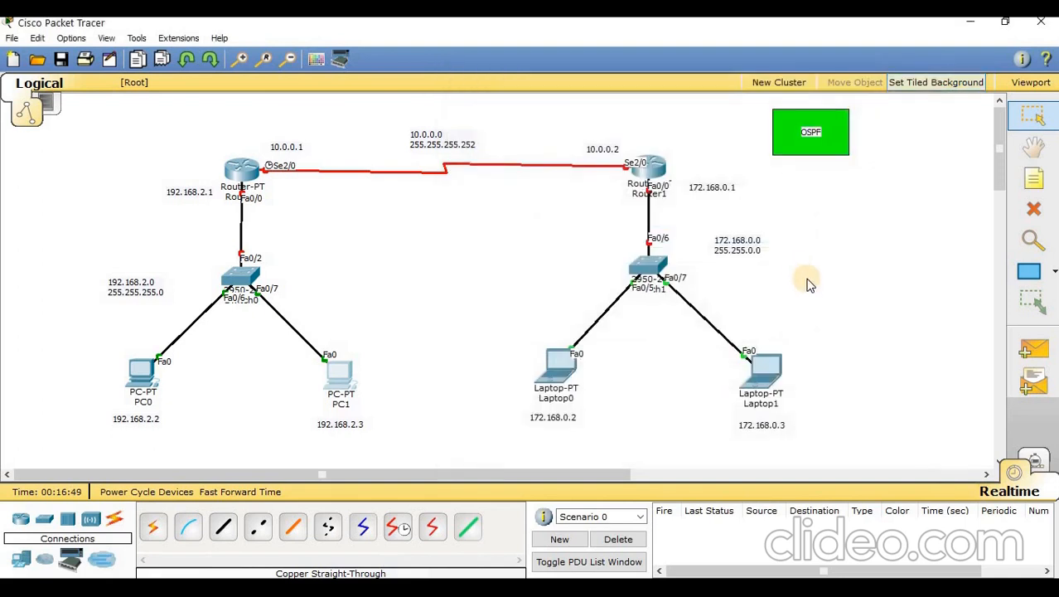
- Open Laptop0's IP configuration and assign it the static IP address 172.168.0.2
left_click(565, 373)
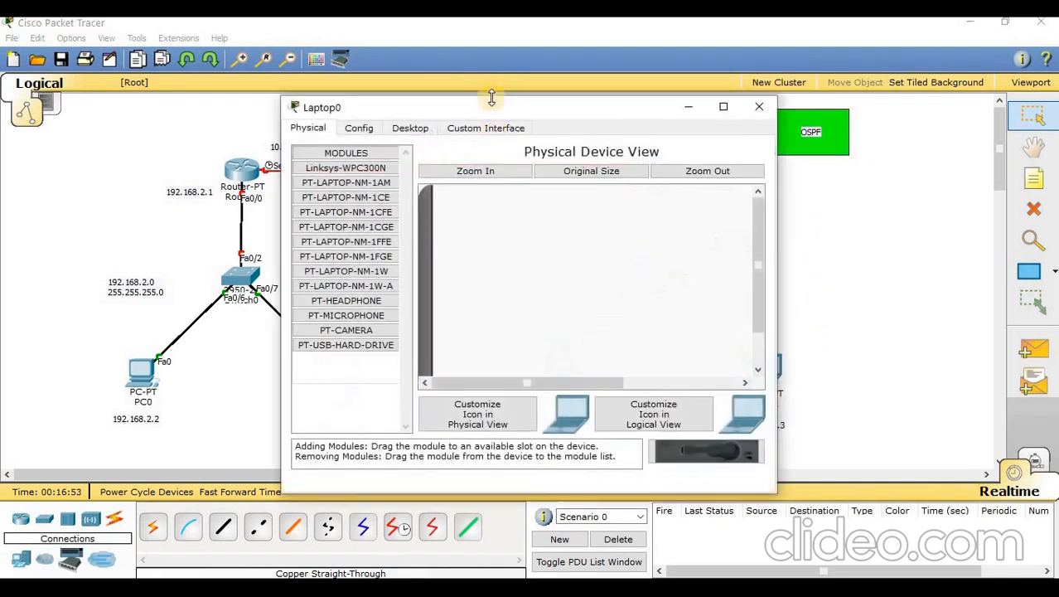
left_click_drag(439, 85, 278, 81)
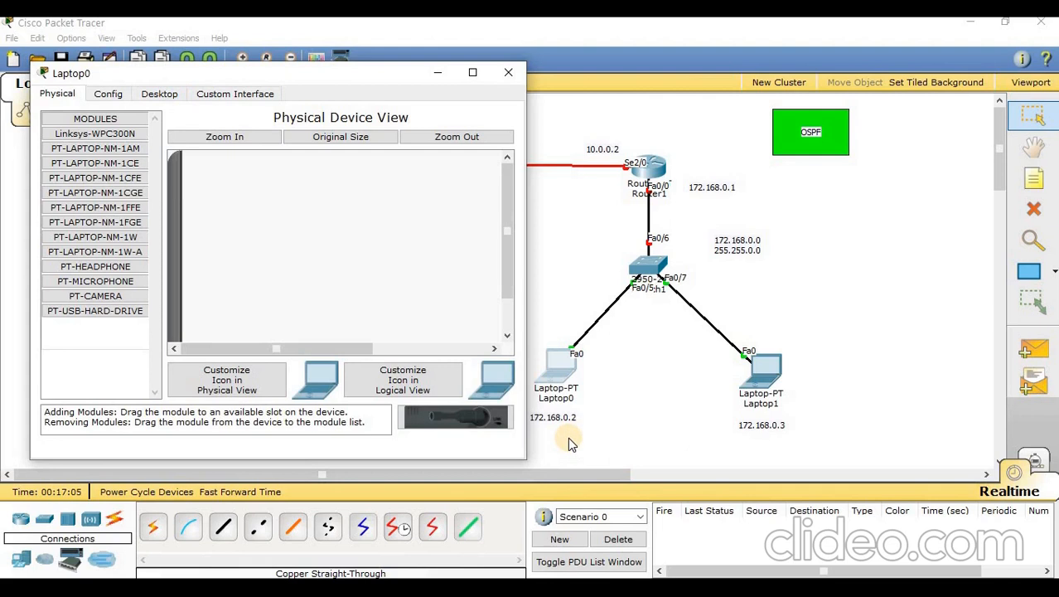
left_click(166, 100)
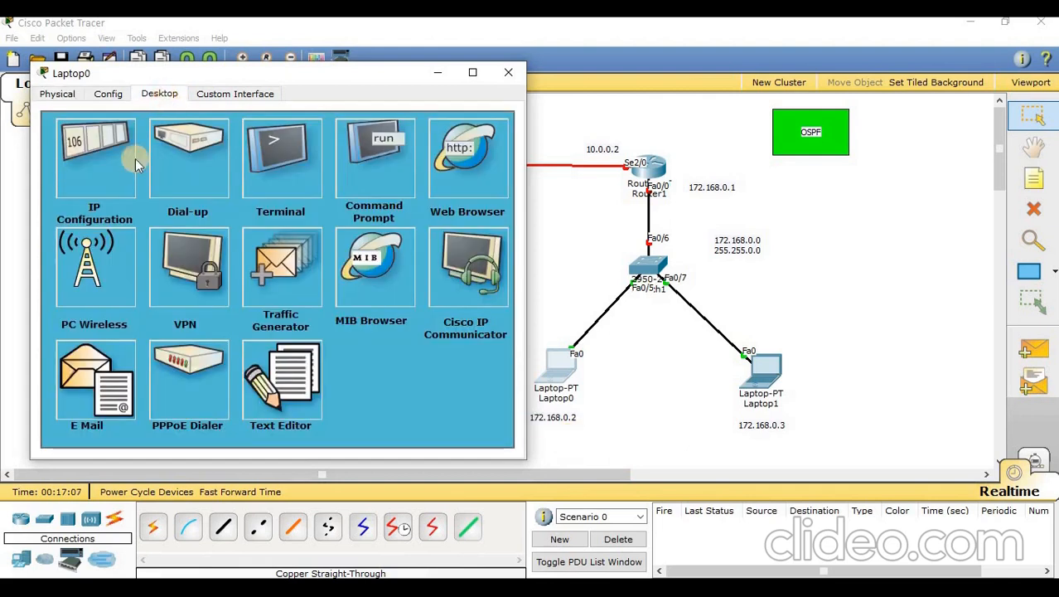
left_click(116, 172)
left_click(204, 185)
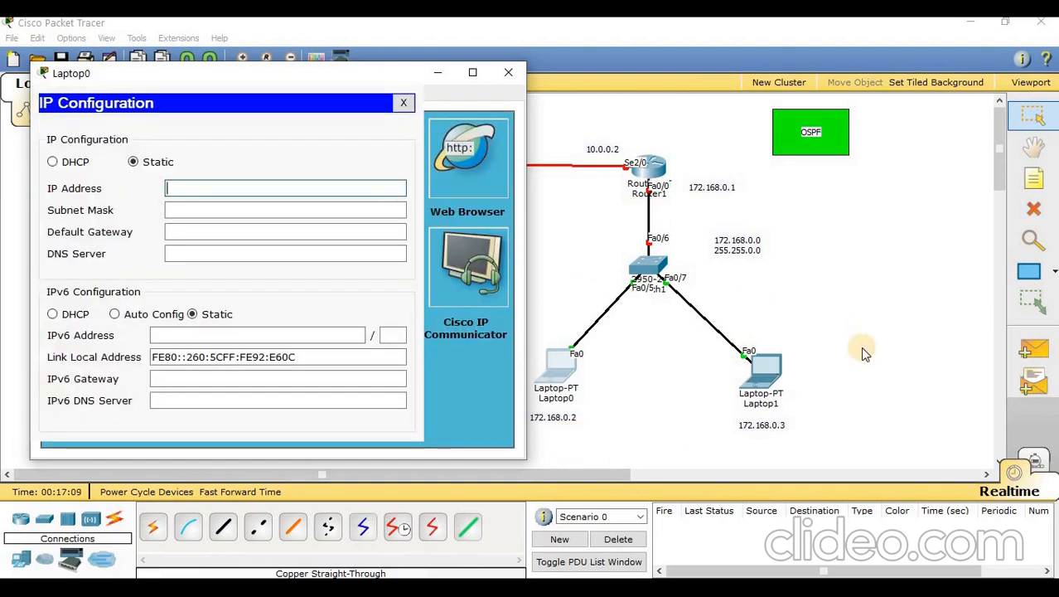
type("172.168")
type(".0.2")
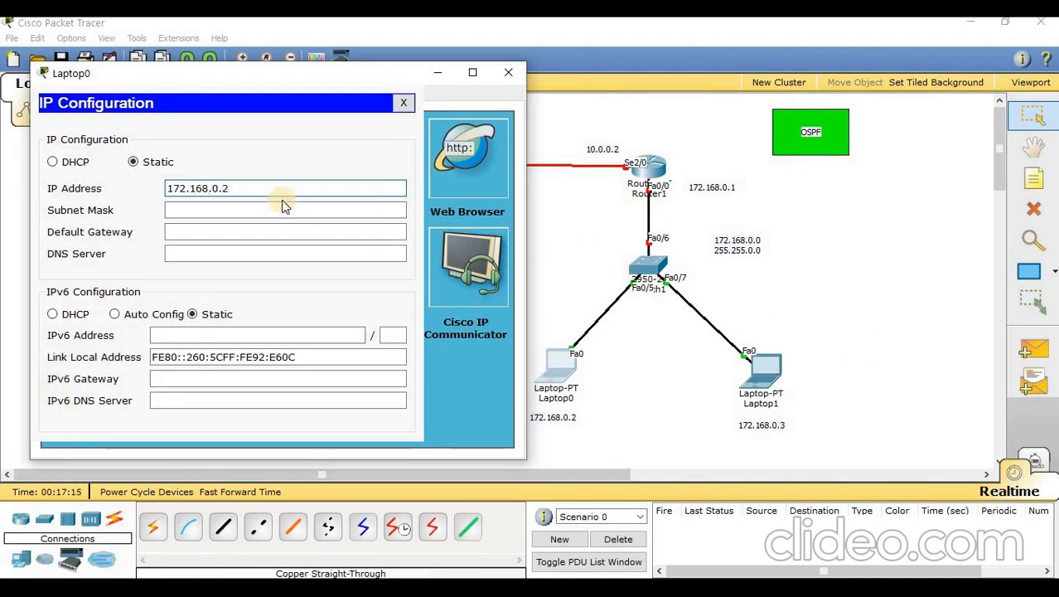
- Give Laptop0 the subnet mask 255.255.0.0 and default gateway 172.168.0.1, and close its window
double_click(171, 188)
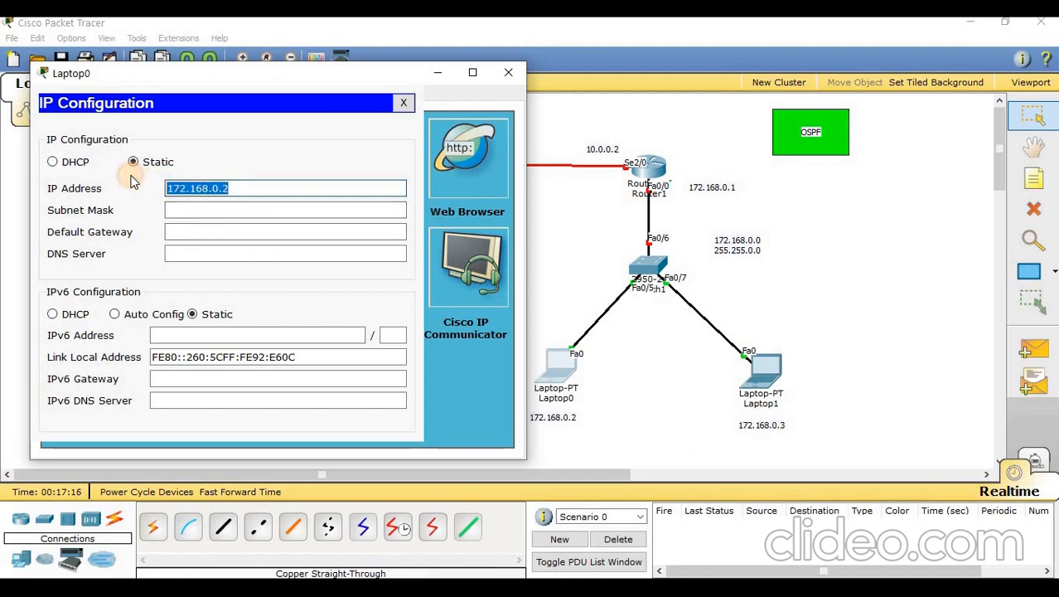
left_click(170, 210)
left_click(201, 233)
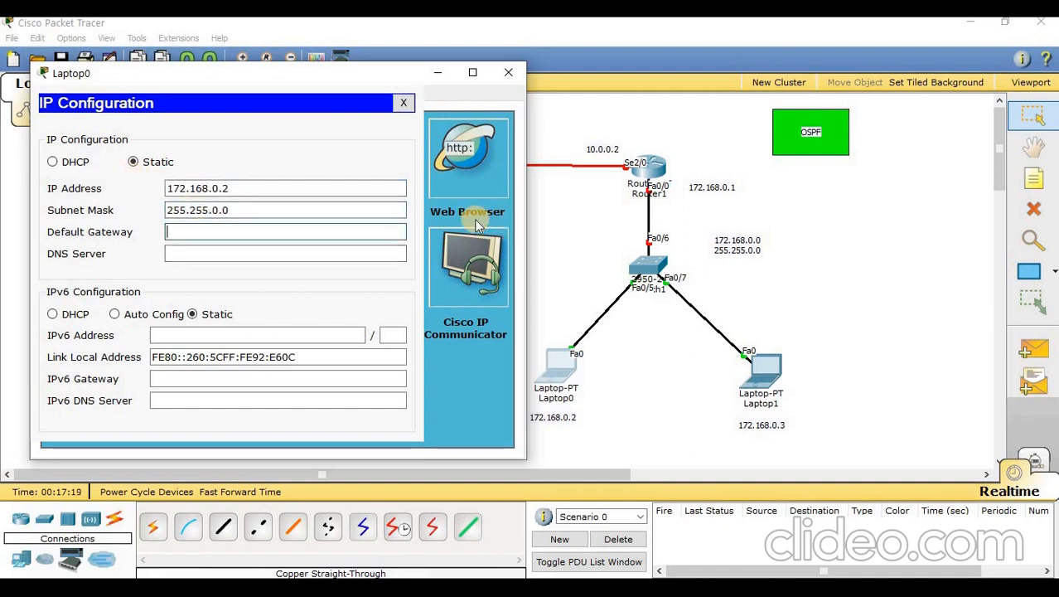
type("172.168.0.")
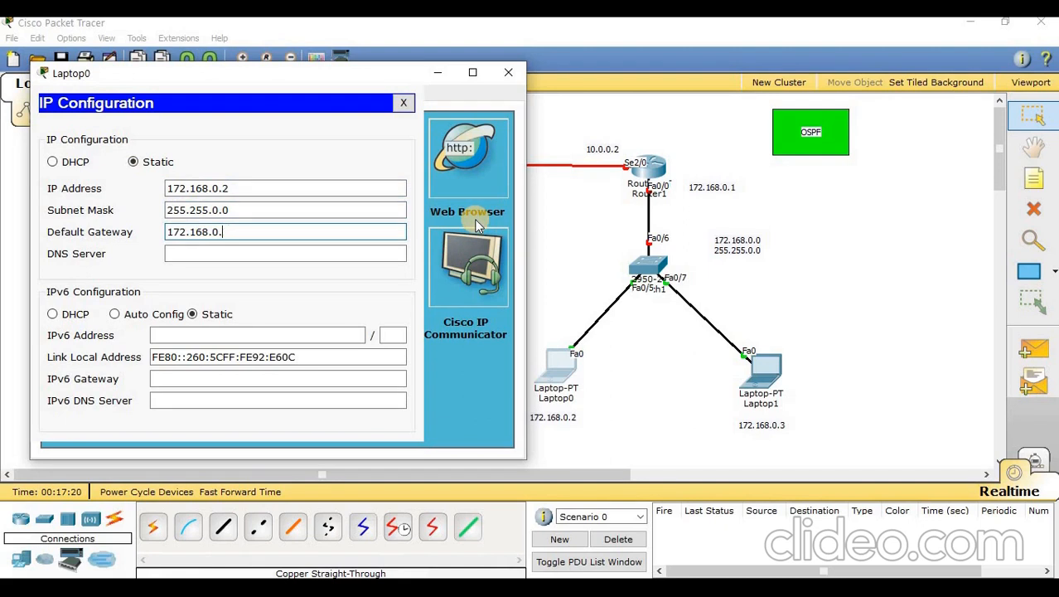
type("1")
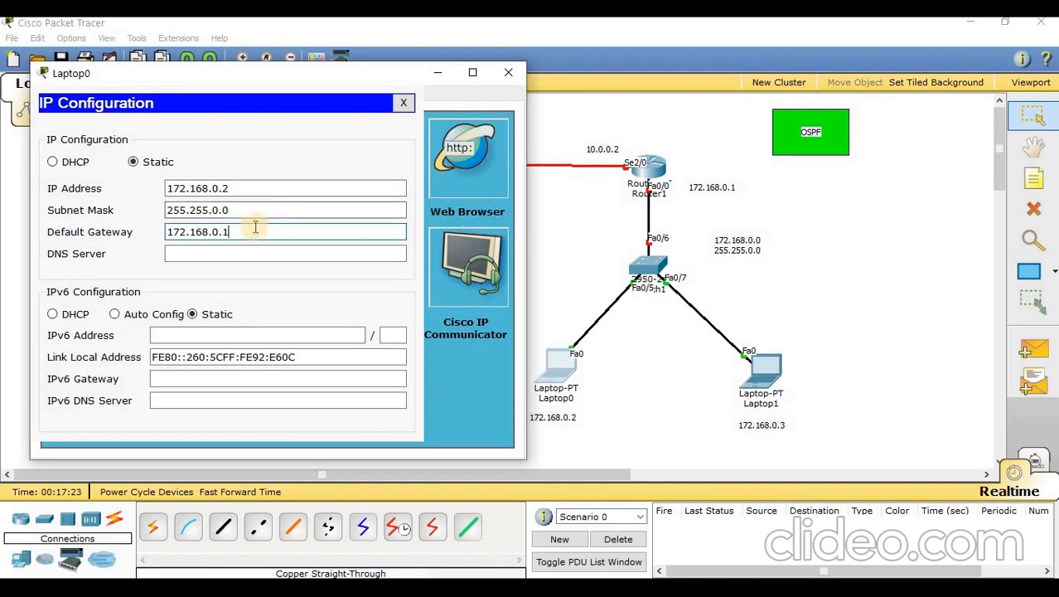
left_click_drag(235, 232, 101, 225)
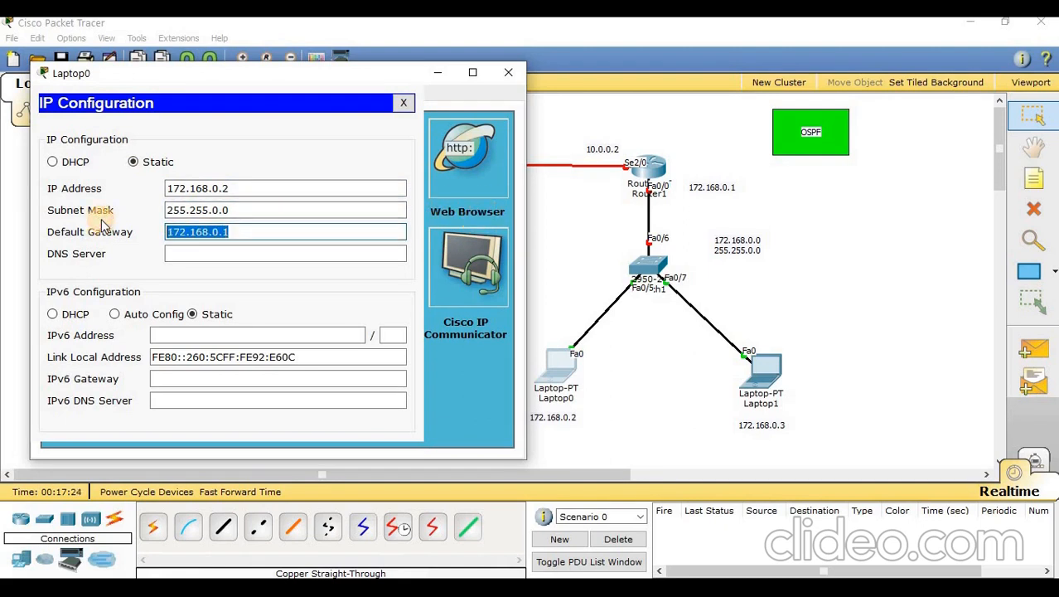
left_click(509, 73)
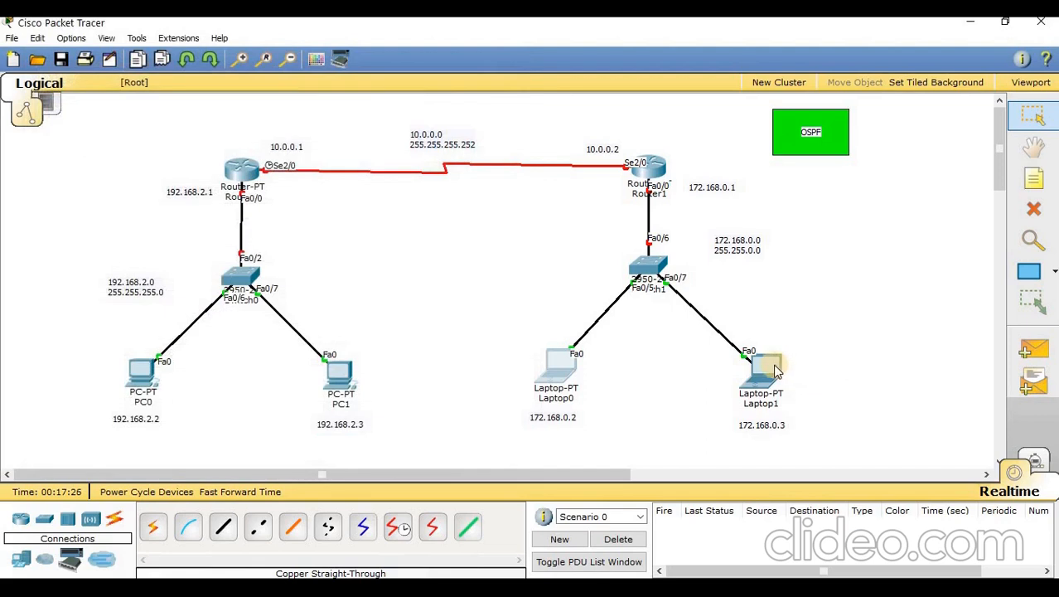
- Open Laptop1's IP configuration and assign it the static IP address 172.168.0.3
left_click(775, 370)
mouse_move(477, 107)
left_mouse_down()
mouse_move(291, 78)
mouse_move(280, 86)
left_mouse_up()
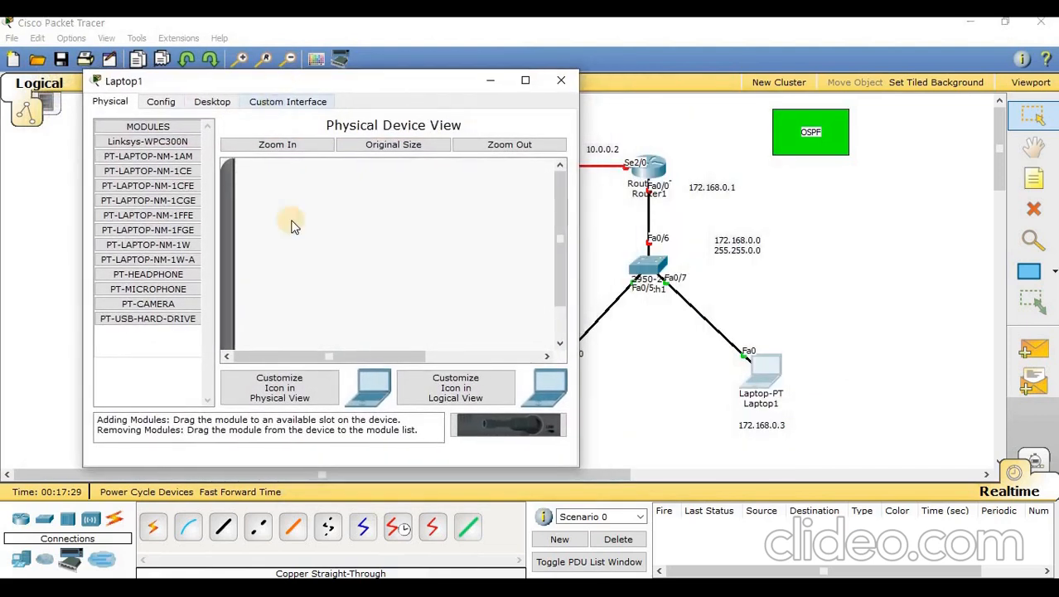
left_click(222, 105)
left_click(141, 186)
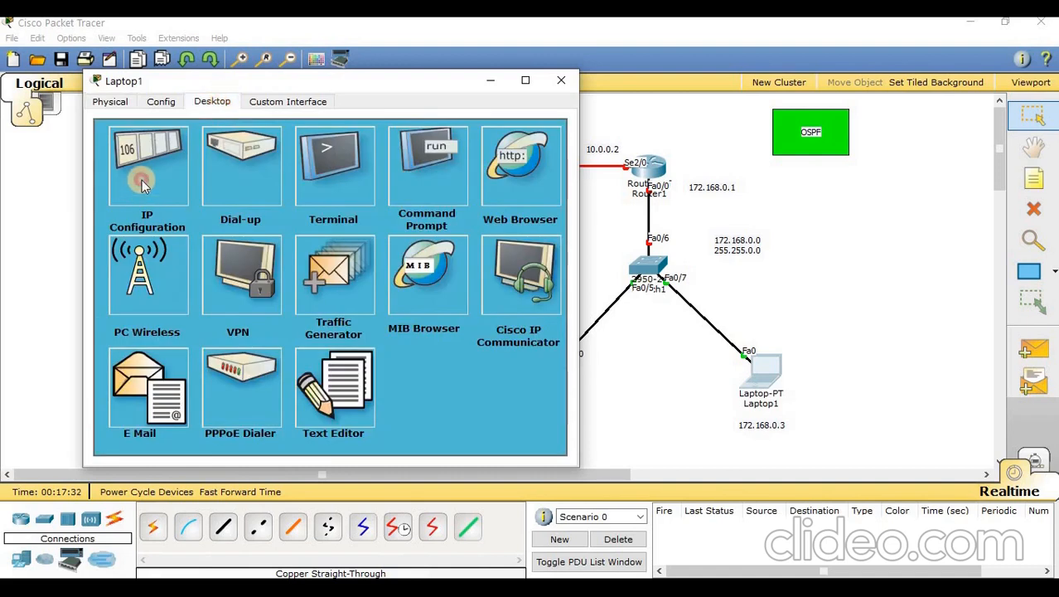
left_click(256, 198)
left_click(925, 193)
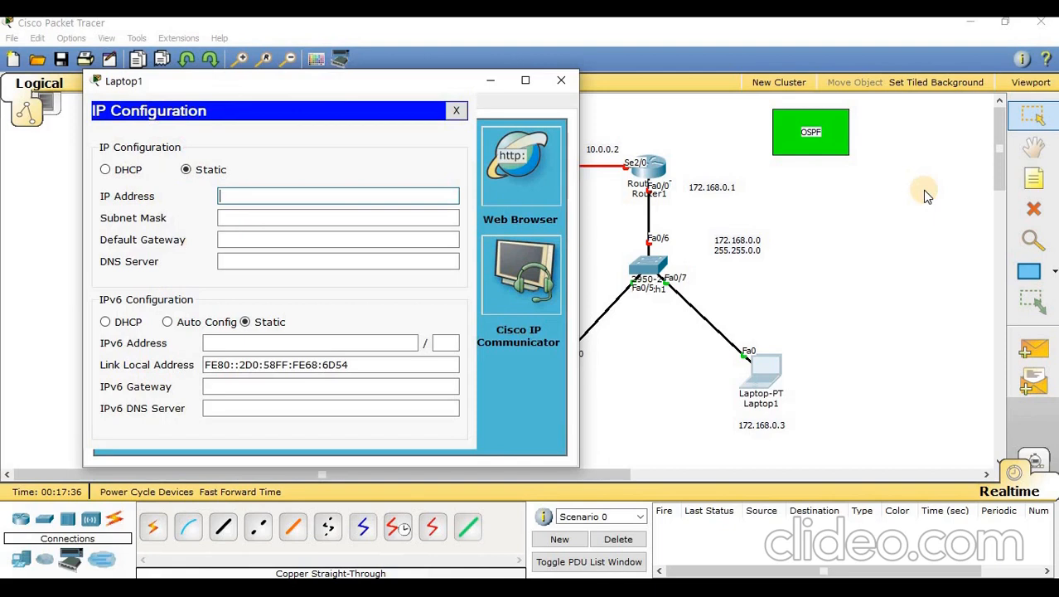
type("172.168.0.1")
key("BackSpace")
type("3")
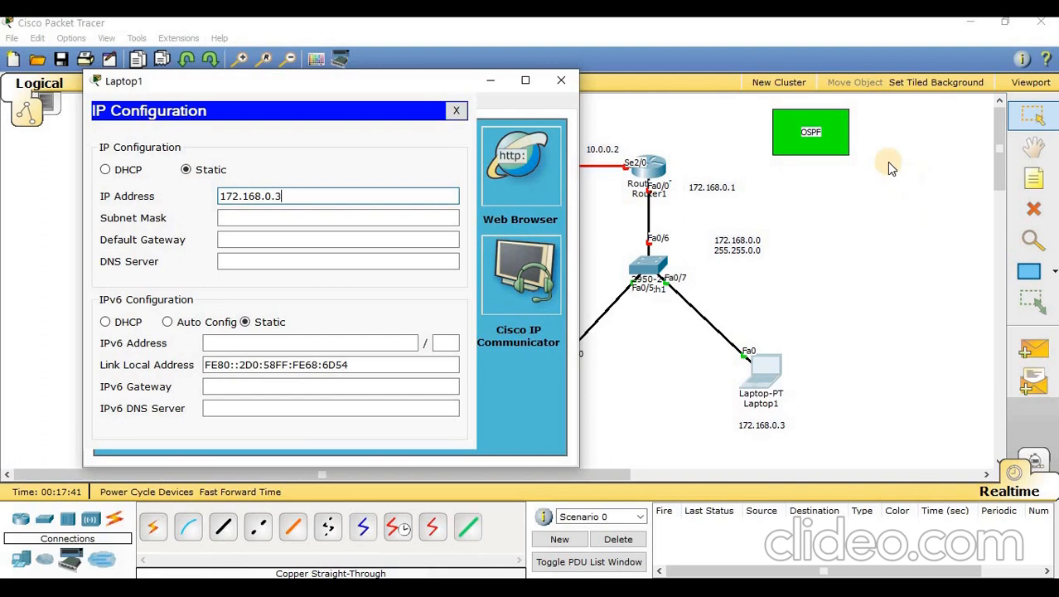
- Give Laptop1 the subnet mask 255.255.0.0 and default gateway 172.168.0.1, and close its window
left_click(266, 216)
left_click(273, 240)
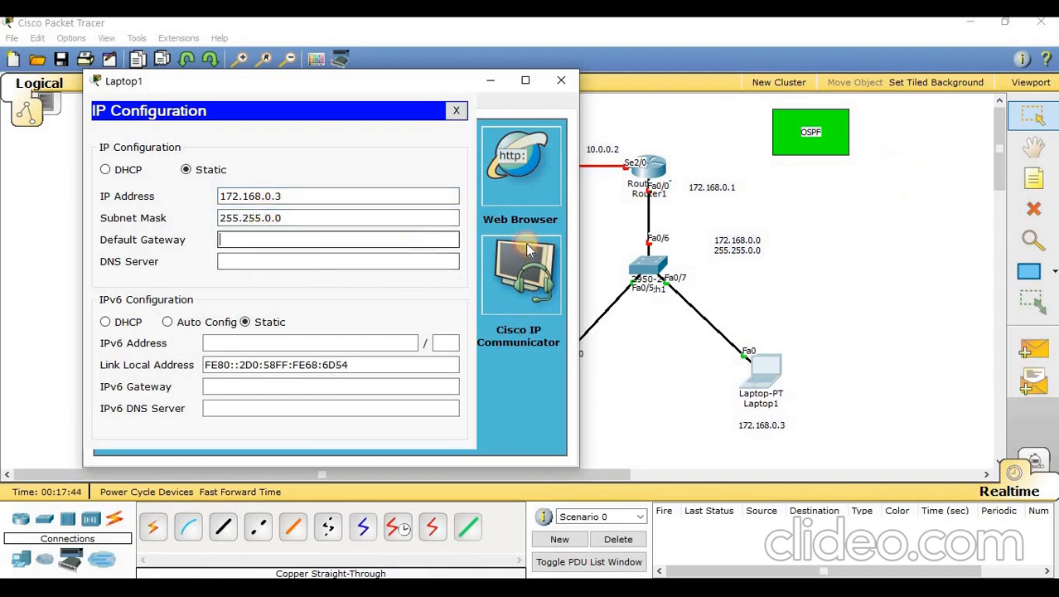
type("172.168.0.1")
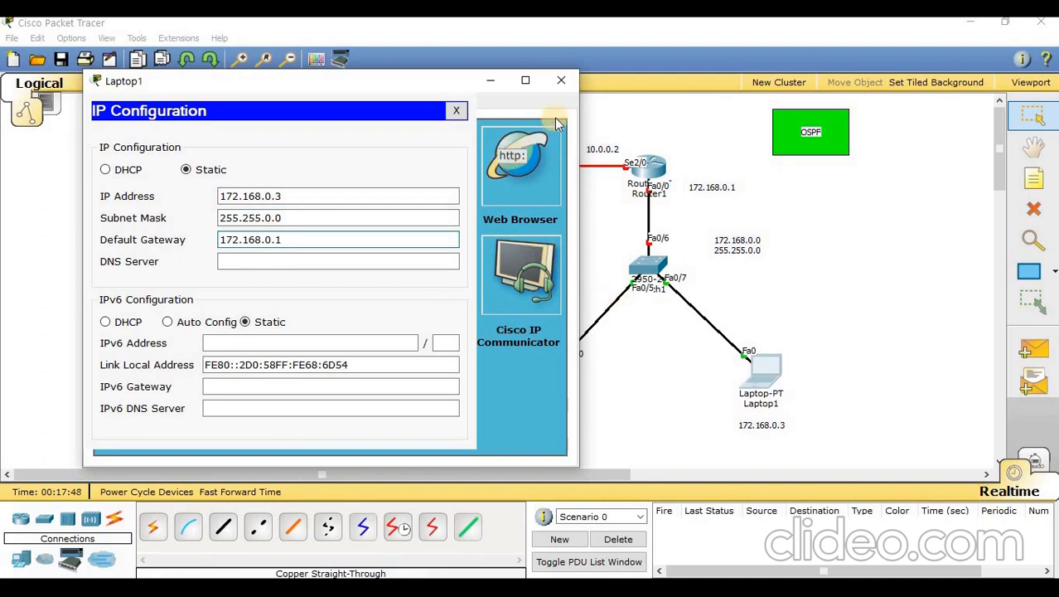
left_click(576, 87)
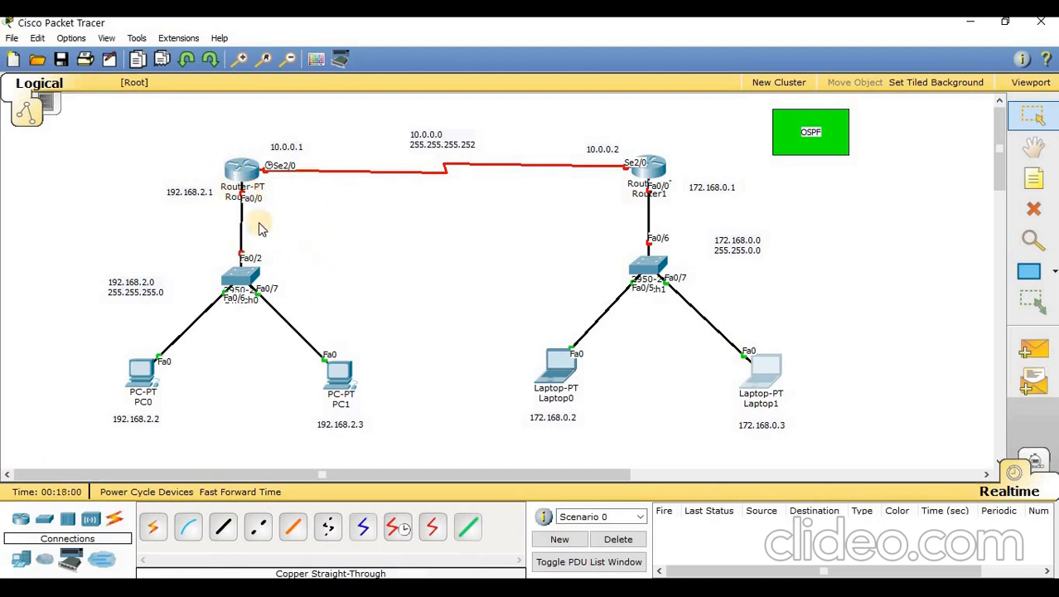
- Open Router0's command line, decline the initial configuration dialog, and enter global configuration mode
left_click(242, 174)
left_click_drag(427, 104, 543, 80)
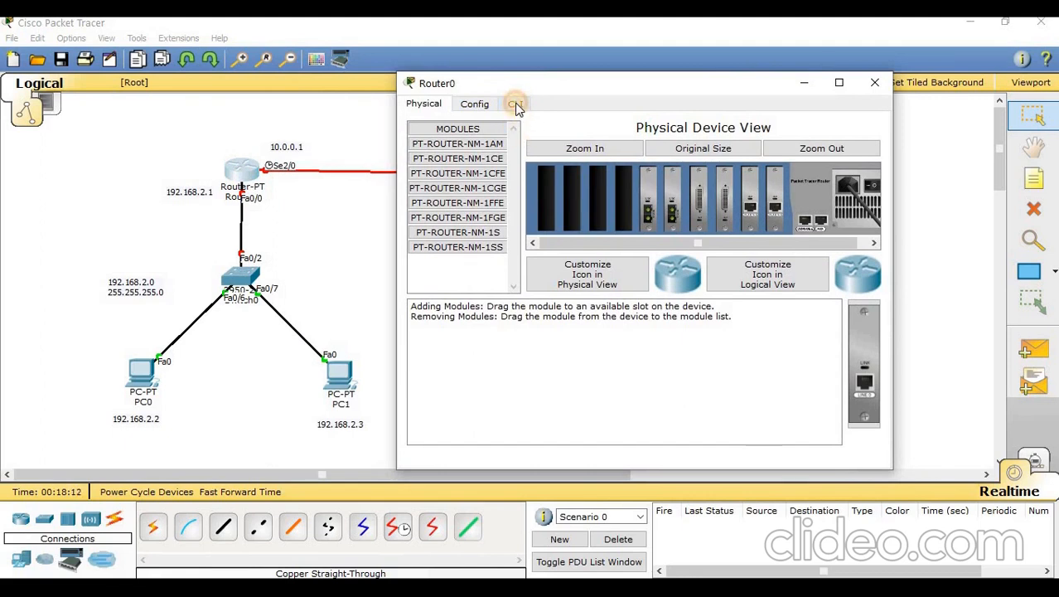
left_click(515, 104)
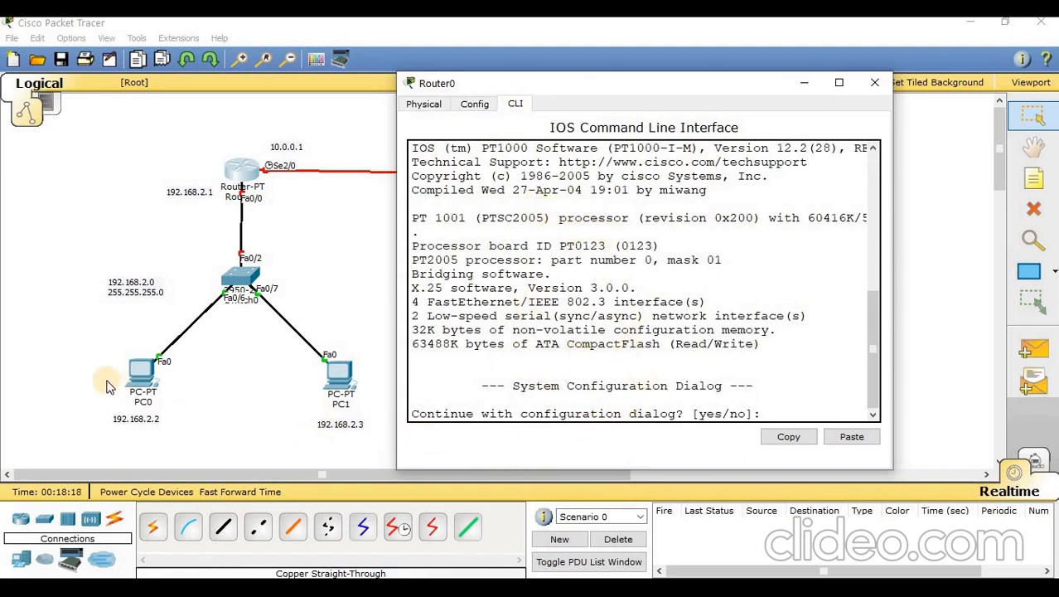
type("n")
key("Return")
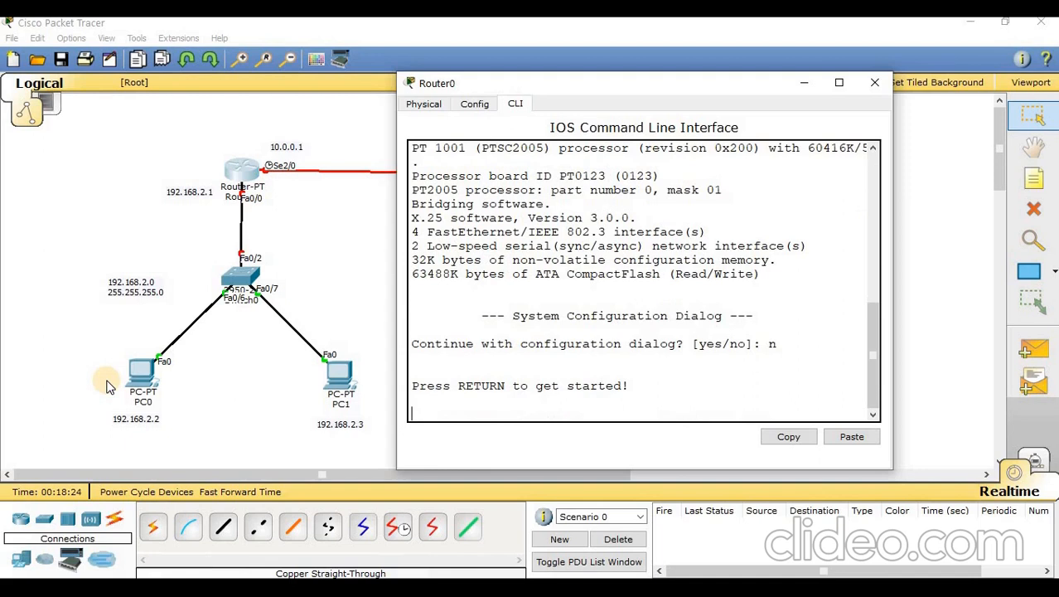
key("Return")
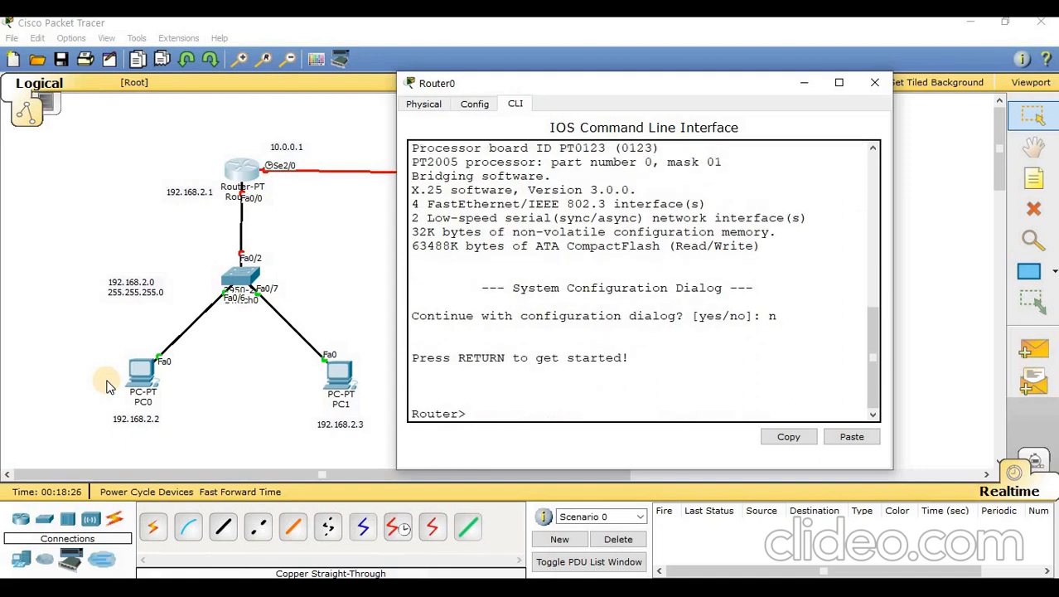
type("en")
key("Return")
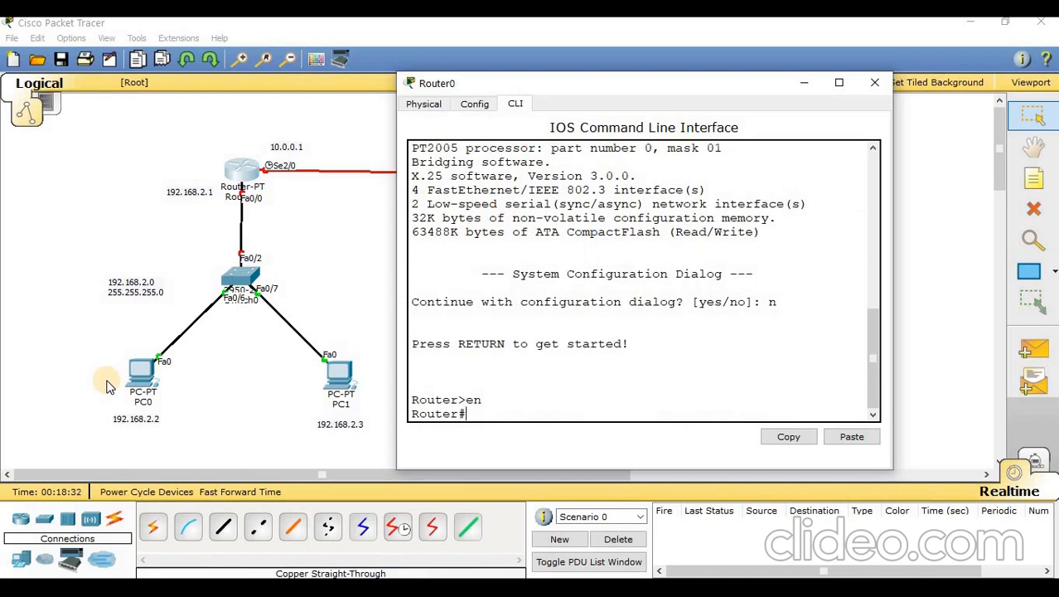
type("conf t")
key("Return")
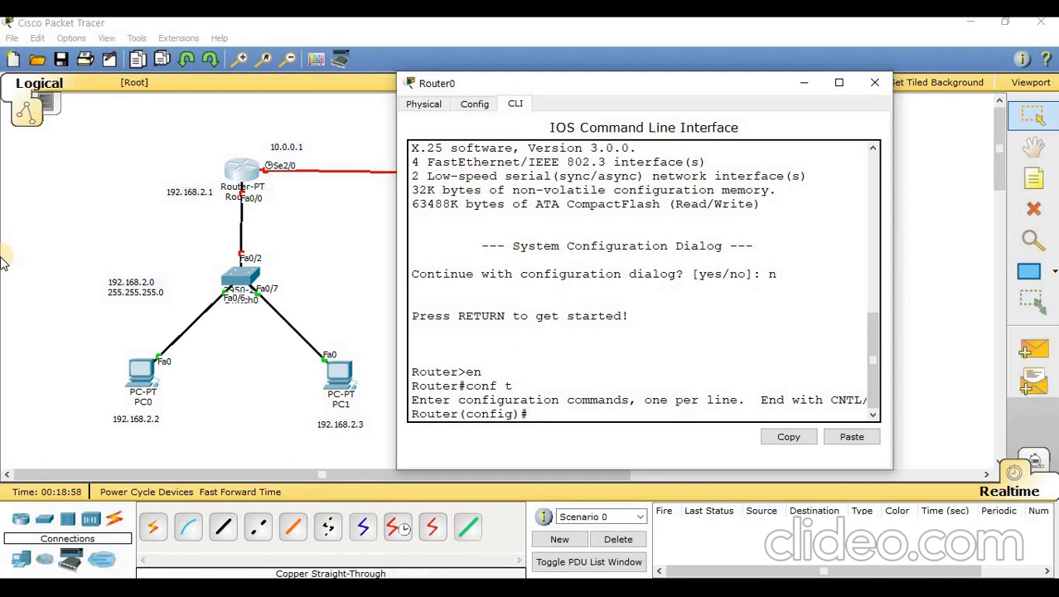
- Assign Router0's fa0/0 interface the IP address 192.168.2.1 with subnet mask 255.255.255.0
type("int fa0/0")
key("Return")
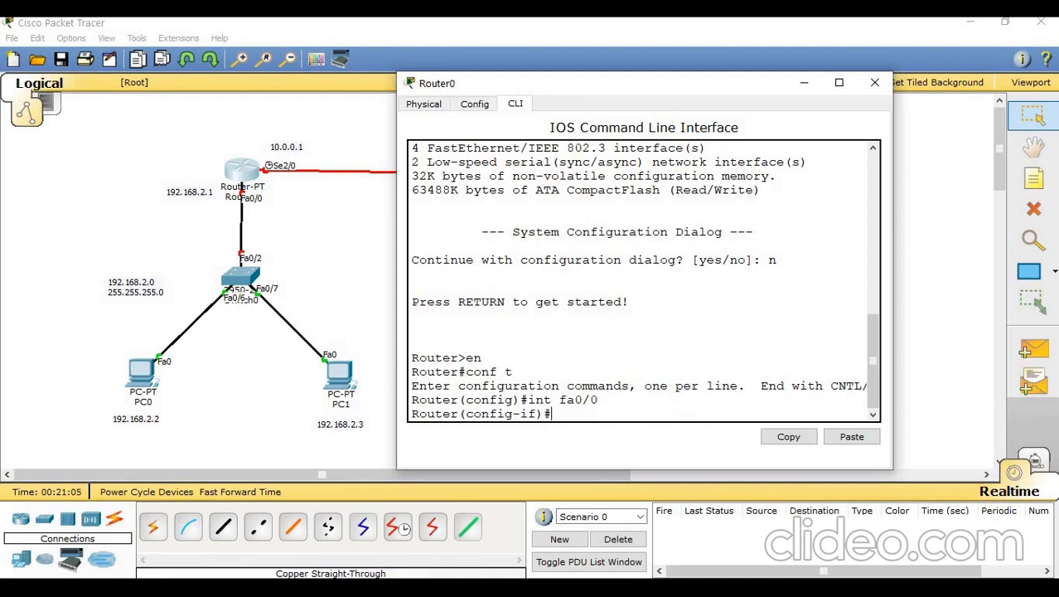
type("ip add 192.16")
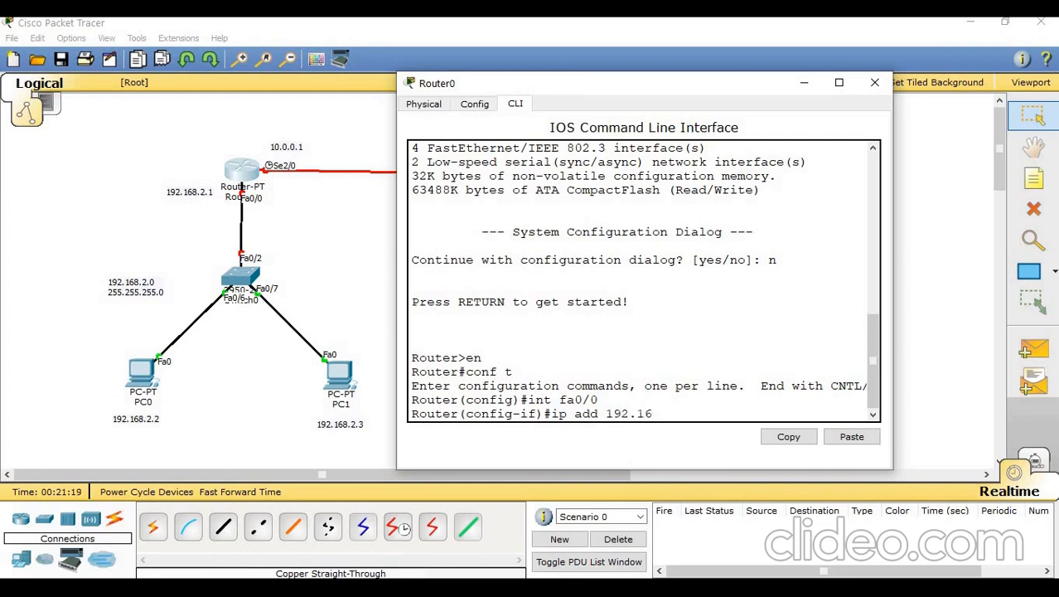
type("8.2.1 255.5")
key("BackSpace")
type("55")
key("BackSpace")
key("BackSpace")
key("BackSpace")
type("255")
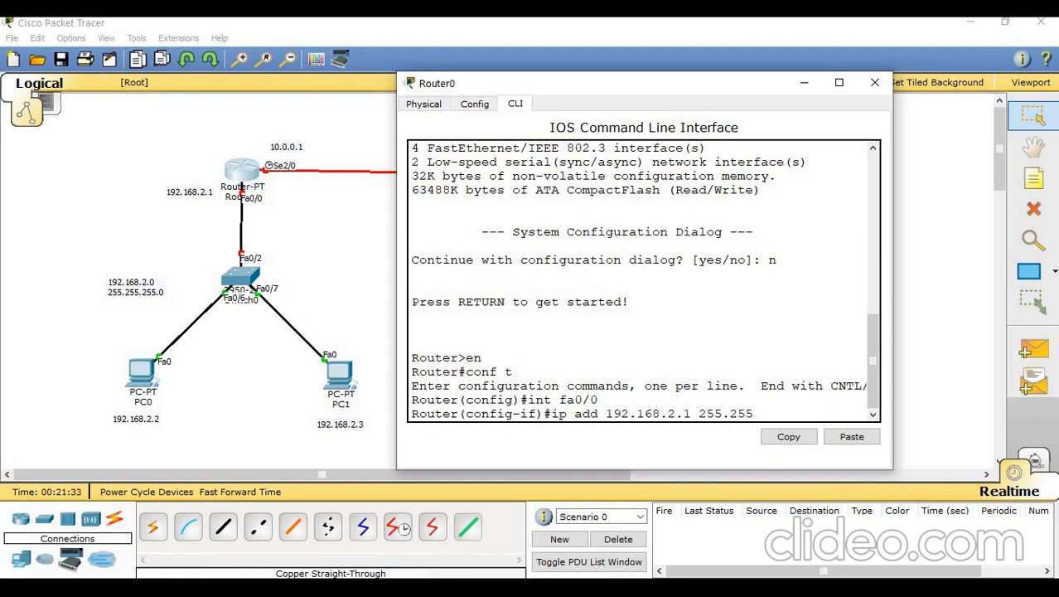
type(".255.0")
key("Return")
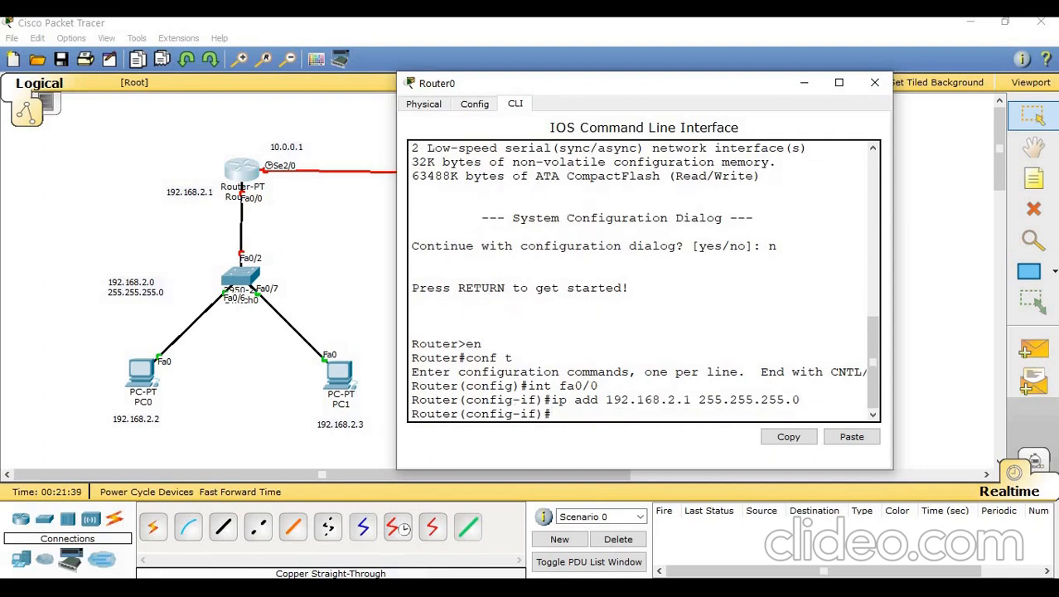
- Enable Router0's fa0/0 interface with no shutdown and return to global configuration mode
type("no sh")
key("Return")
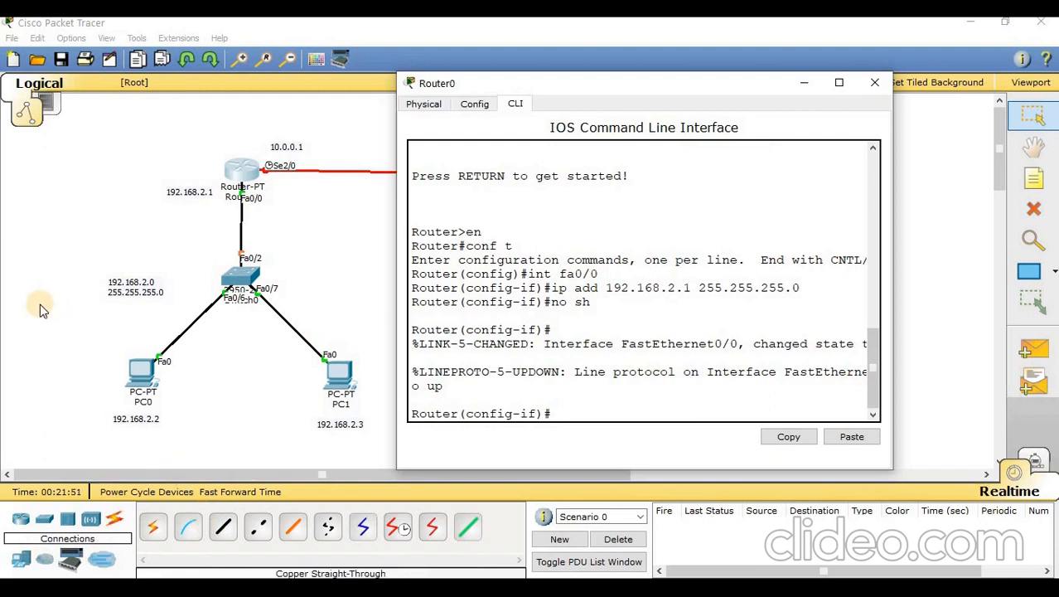
type("ex")
key("Return")
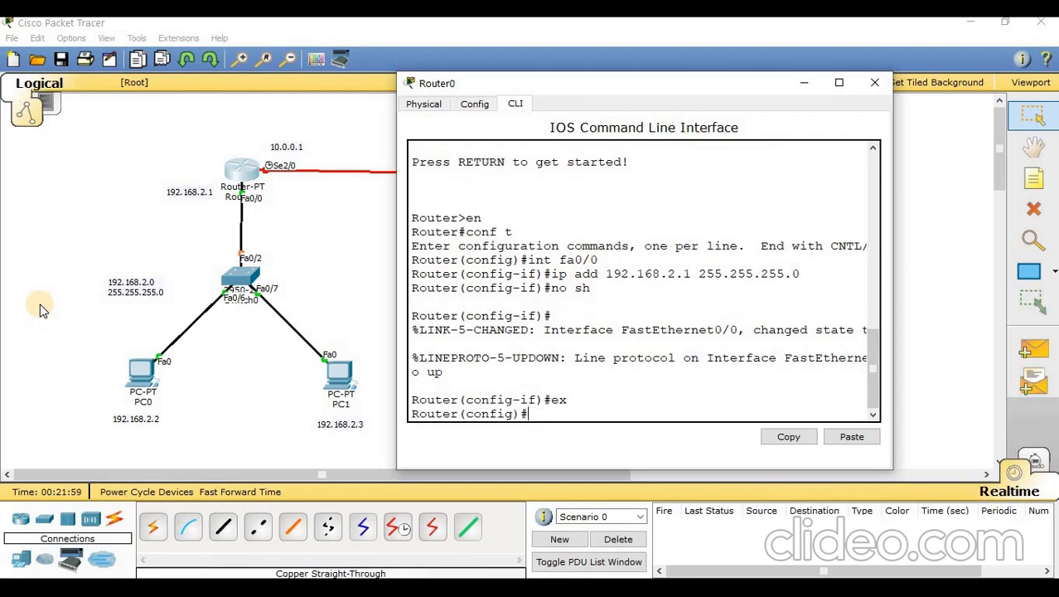
- Assign Router0's se2/0 interface the IP address 10.0.0.1 with subnet mask 255.255.255.252
type("int se2/0")
key("Return")
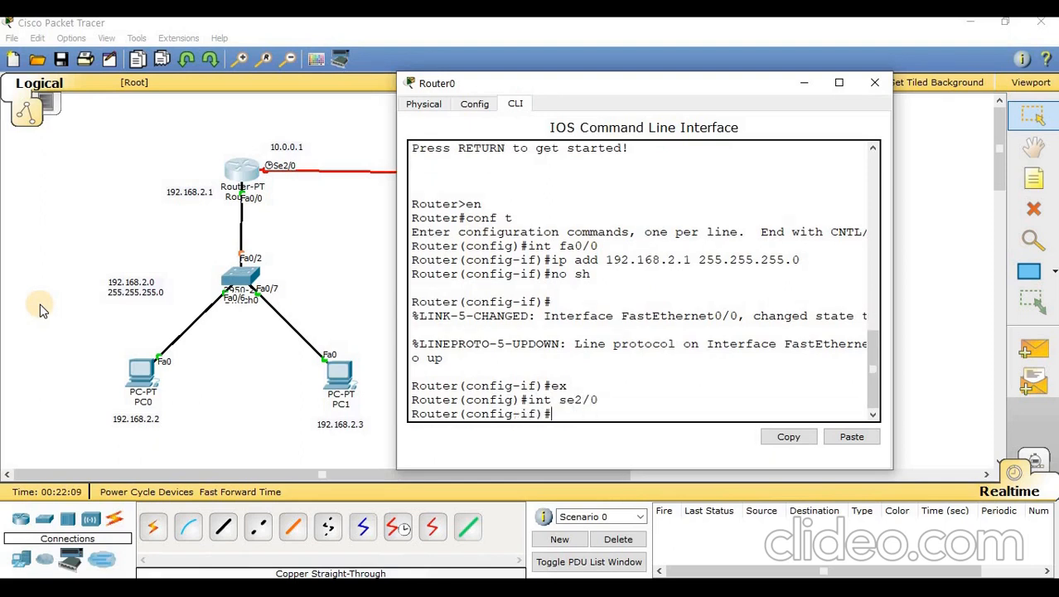
type("ip add 10.0.0.1")
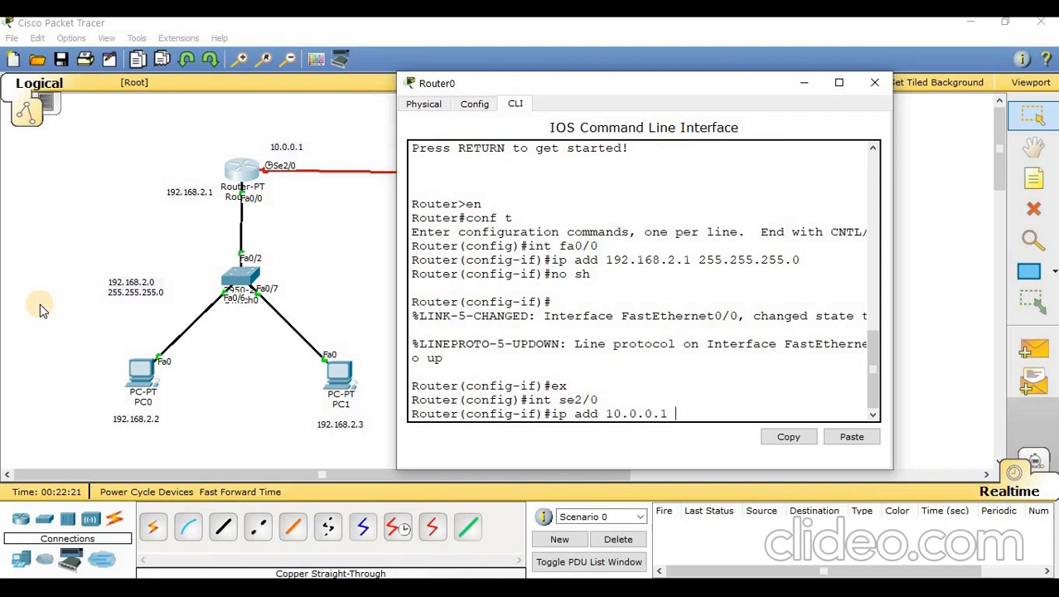
left_click_drag(614, 86, 742, 68)
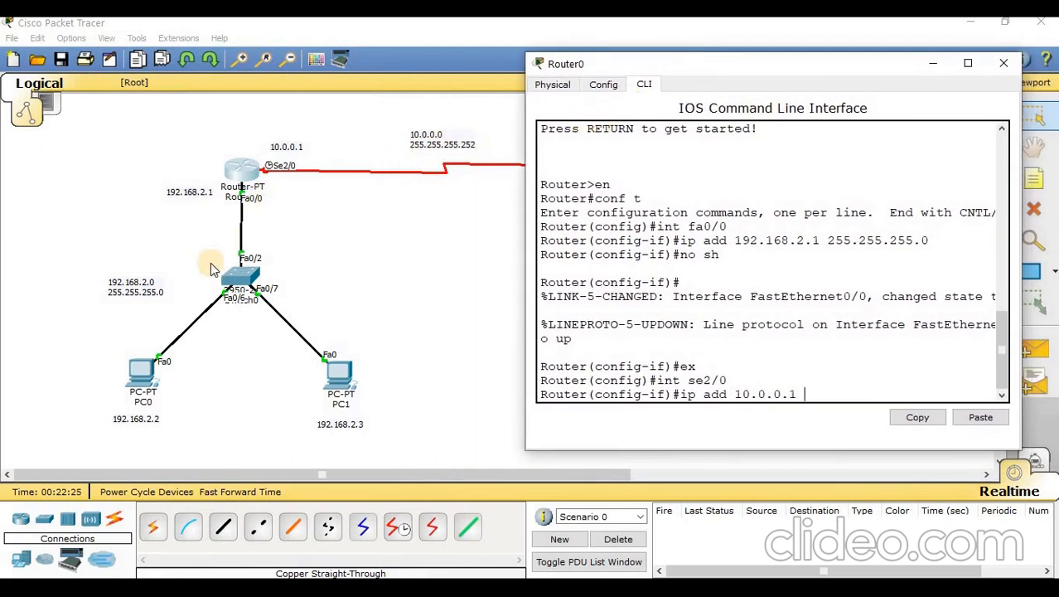
type("255.")
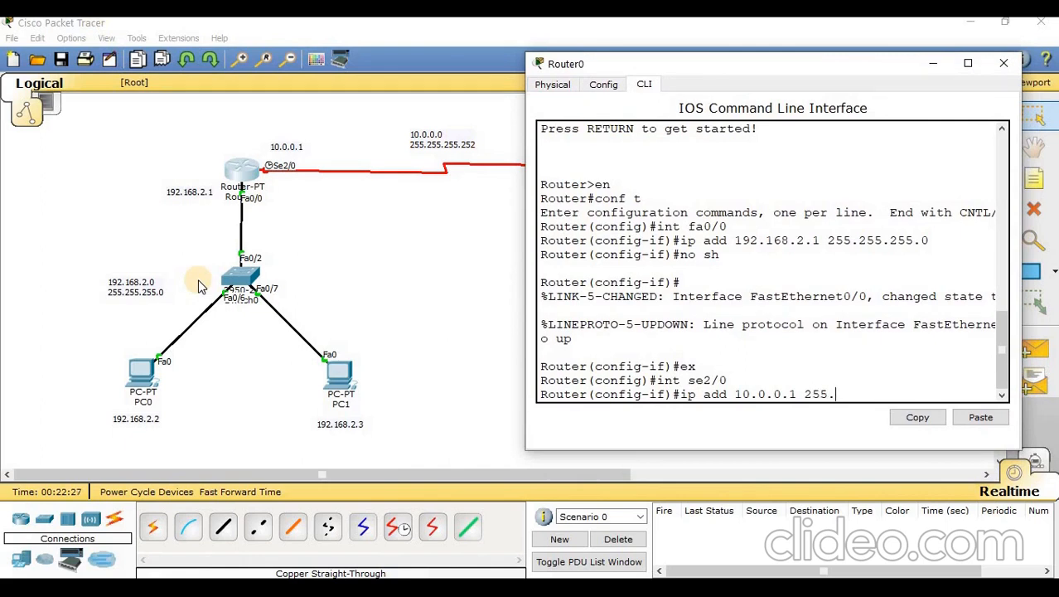
type("255.255.252")
key("Return")
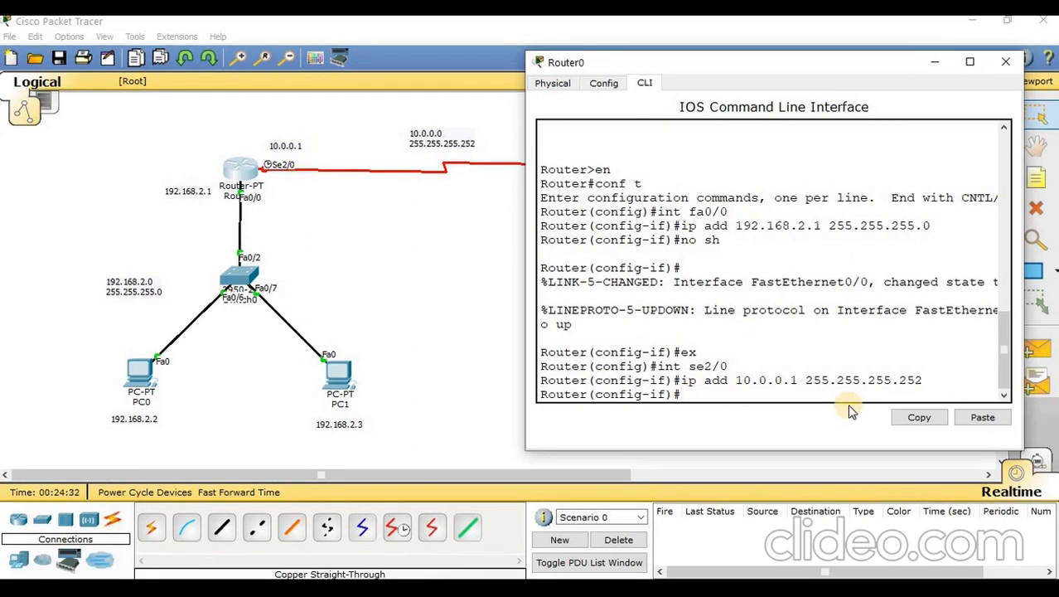
- Set the clock rate of Router0's se2/0 interface to 64000, enable the interface, and close the router's window
type("clock rate 64000")
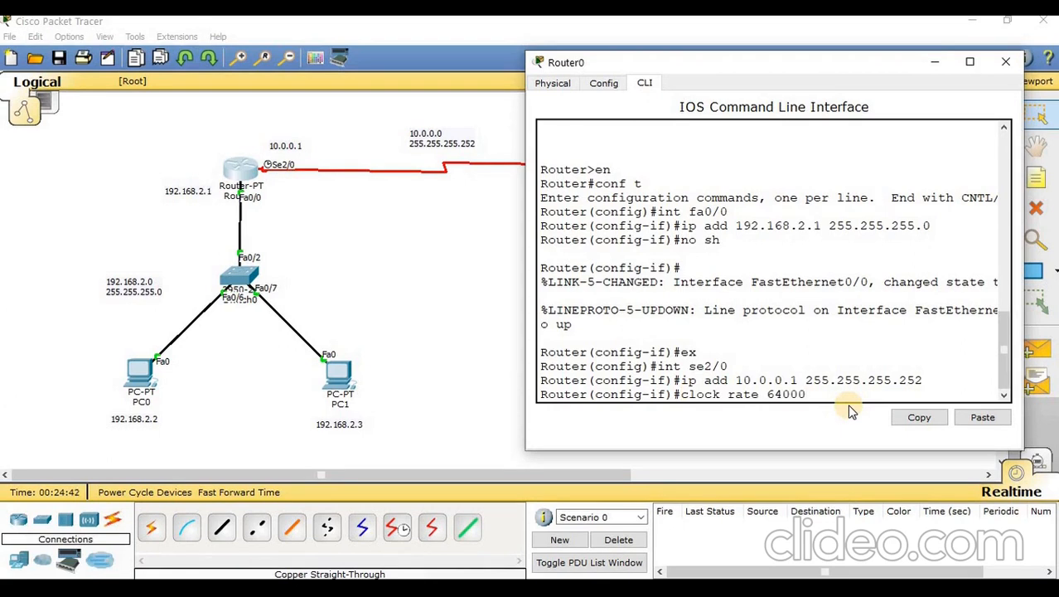
key("Return")
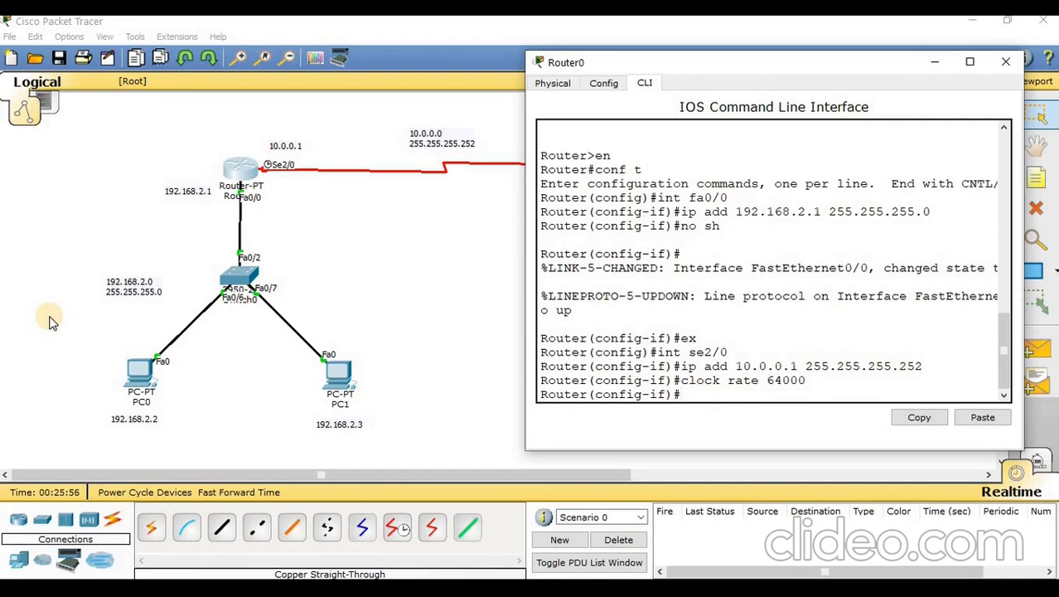
type("no sh")
key("Return")
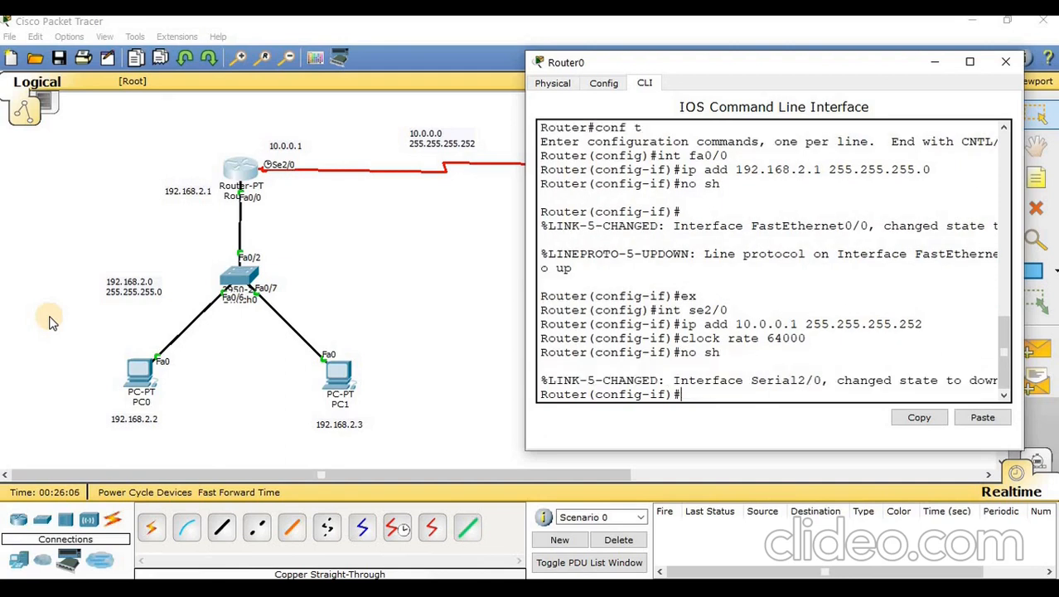
type("ex")
key("Return")
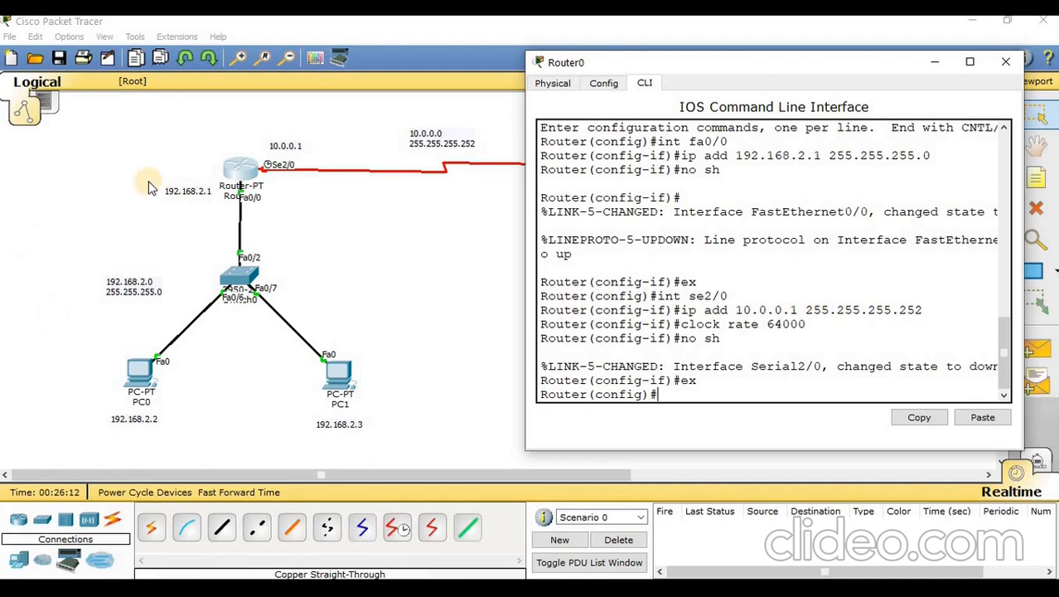
left_click(1006, 61)
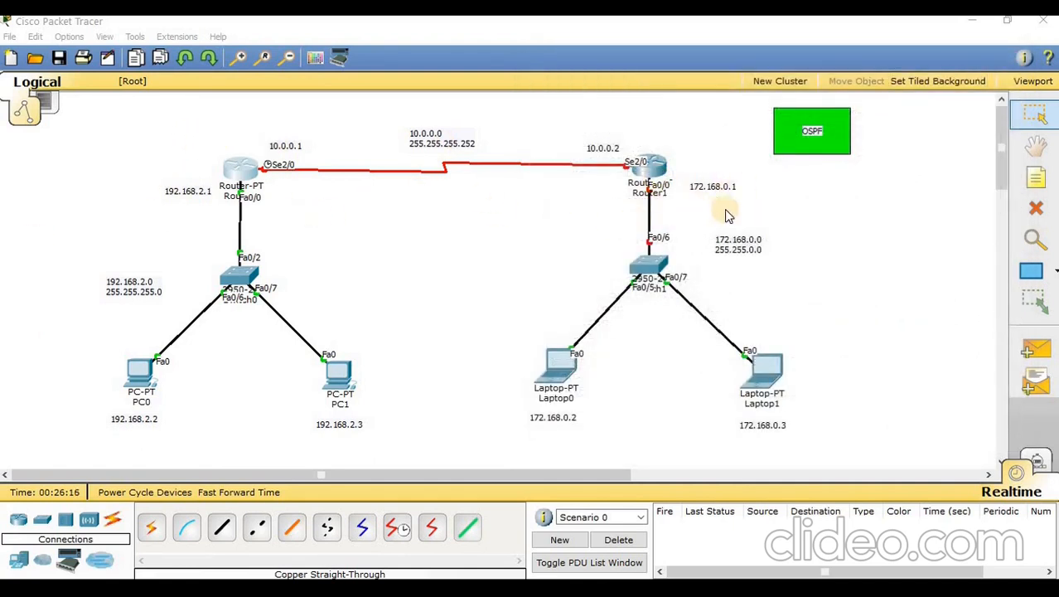
- Open Router1's command line, decline the initial configuration dialog, and enter global configuration mode
left_click(662, 172)
left_click_drag(591, 113, 314, 82)
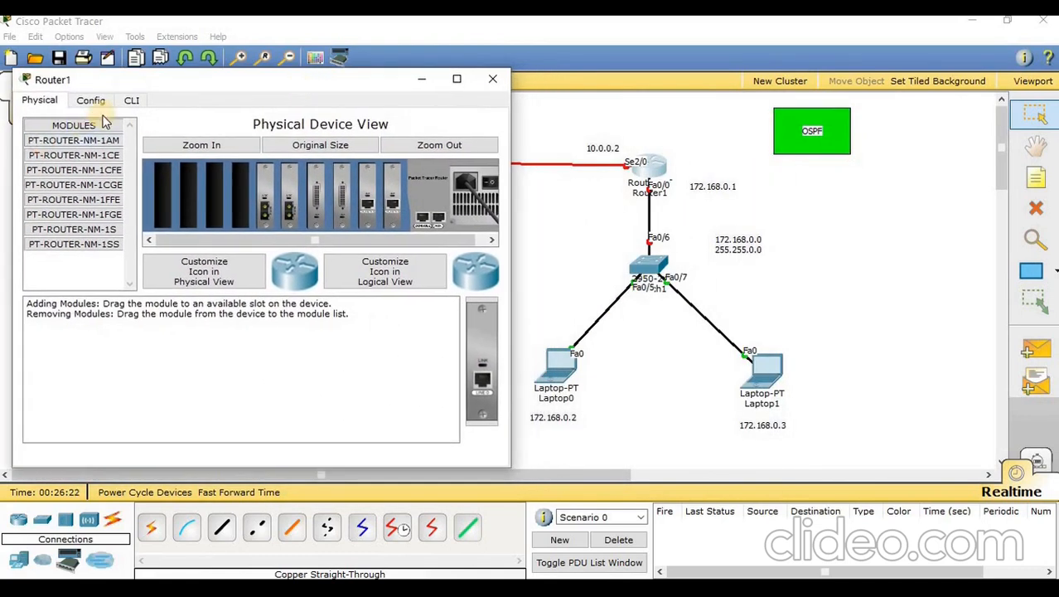
left_click(132, 99)
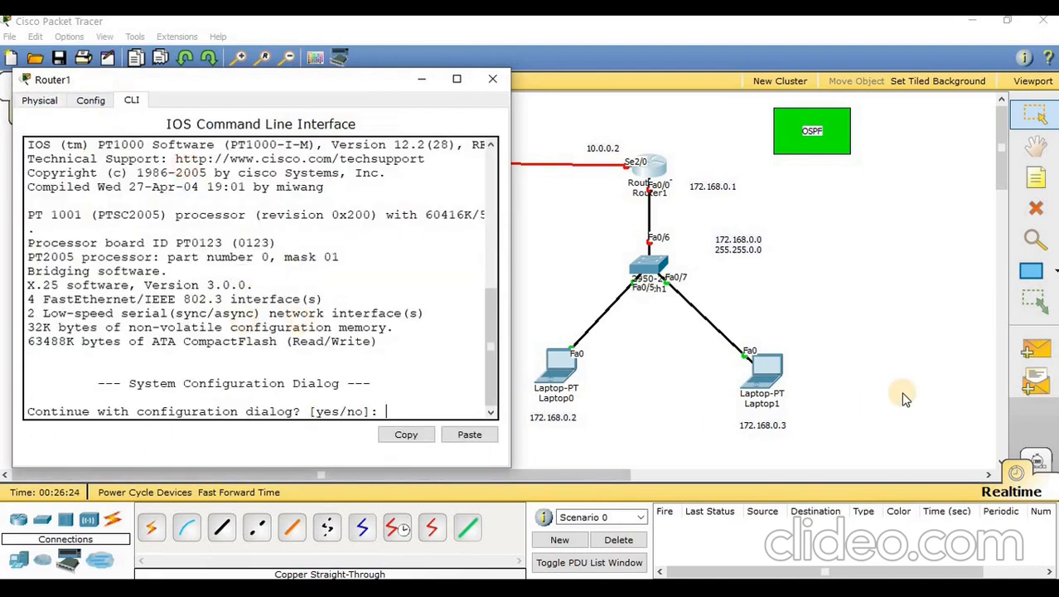
type("n")
key("Return")
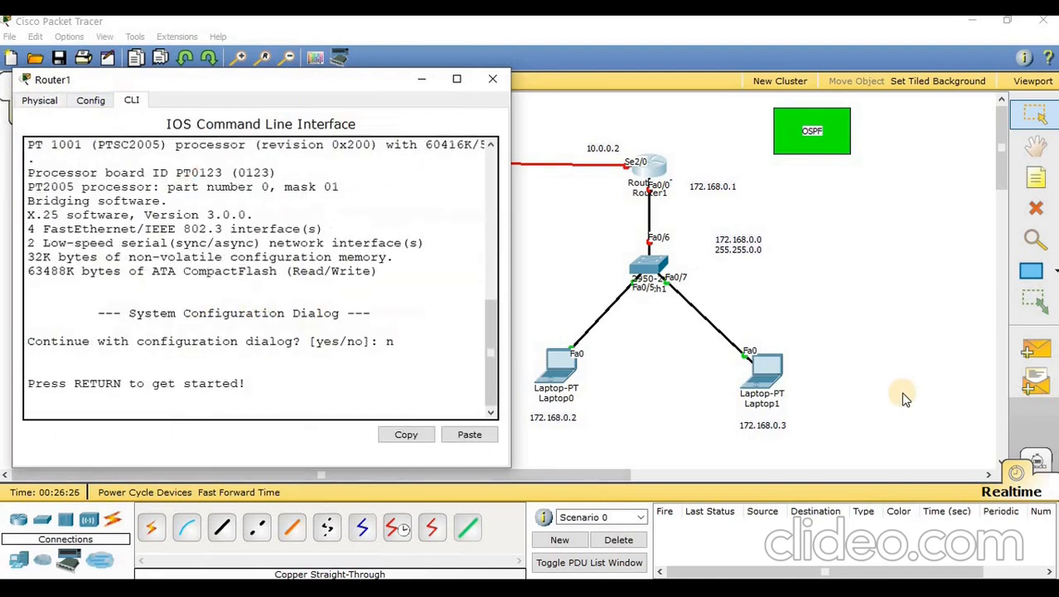
key("Return")
type("en")
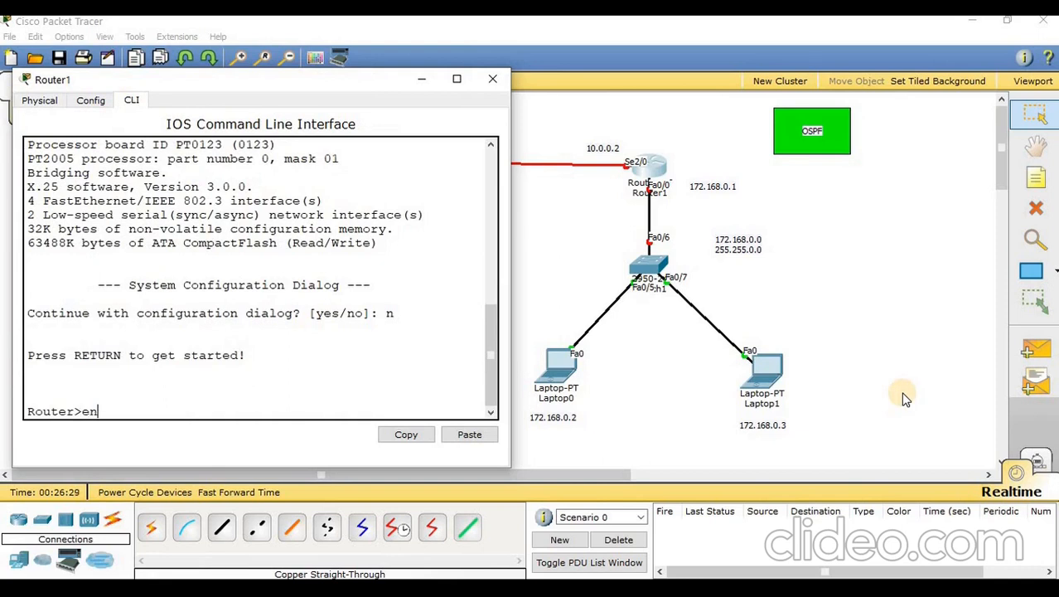
key("Return")
type("c")
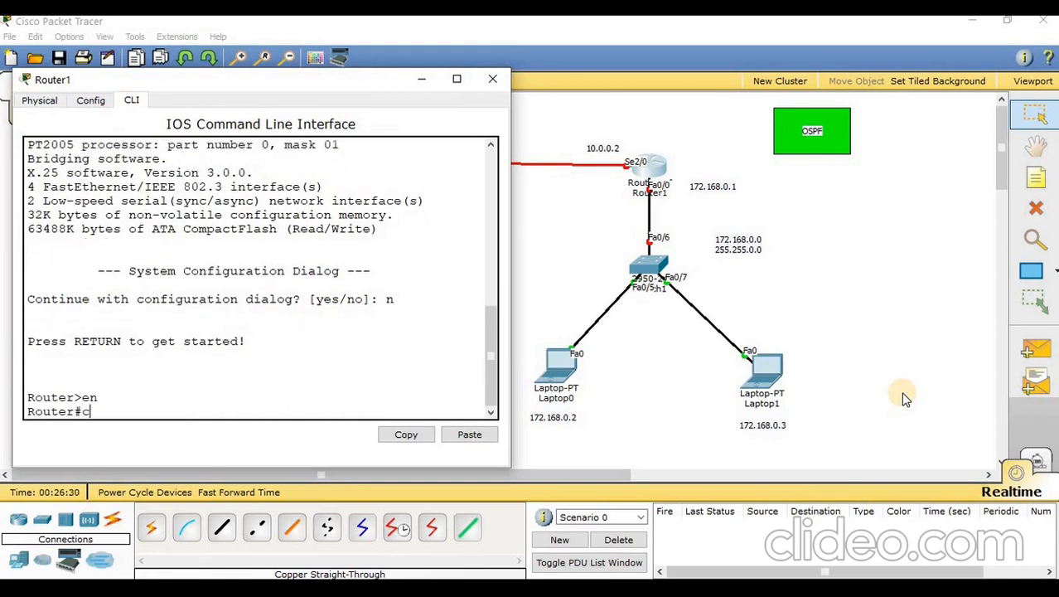
type("onf t")
key("Return")
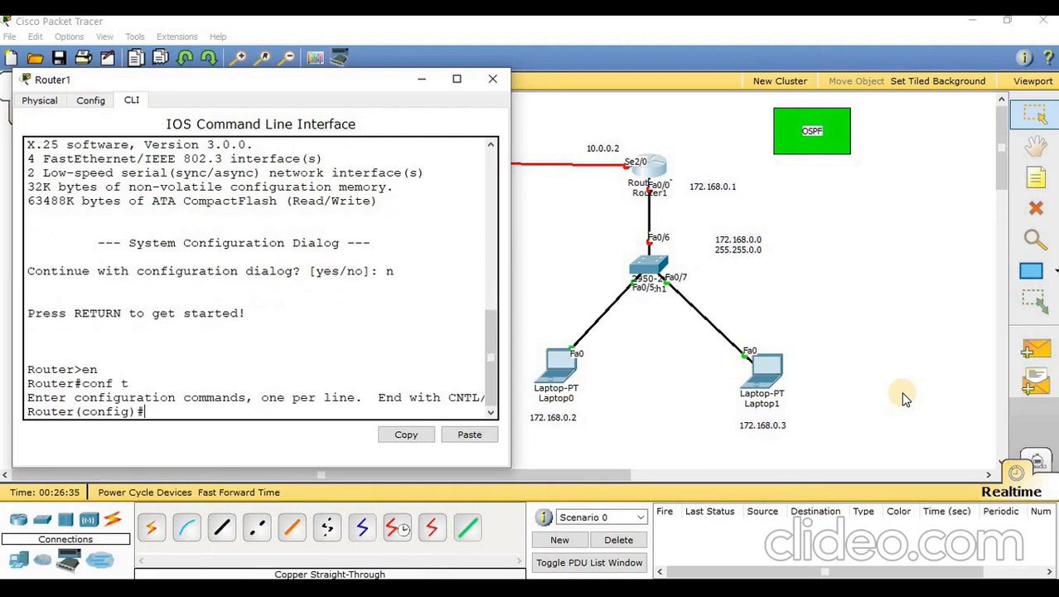
- Assign Router1's fa0/0 interface the IP address 172.168.0.1 with subnet mask 255.255.0.0
type("int fa0/0")
key("Return")
type("i")
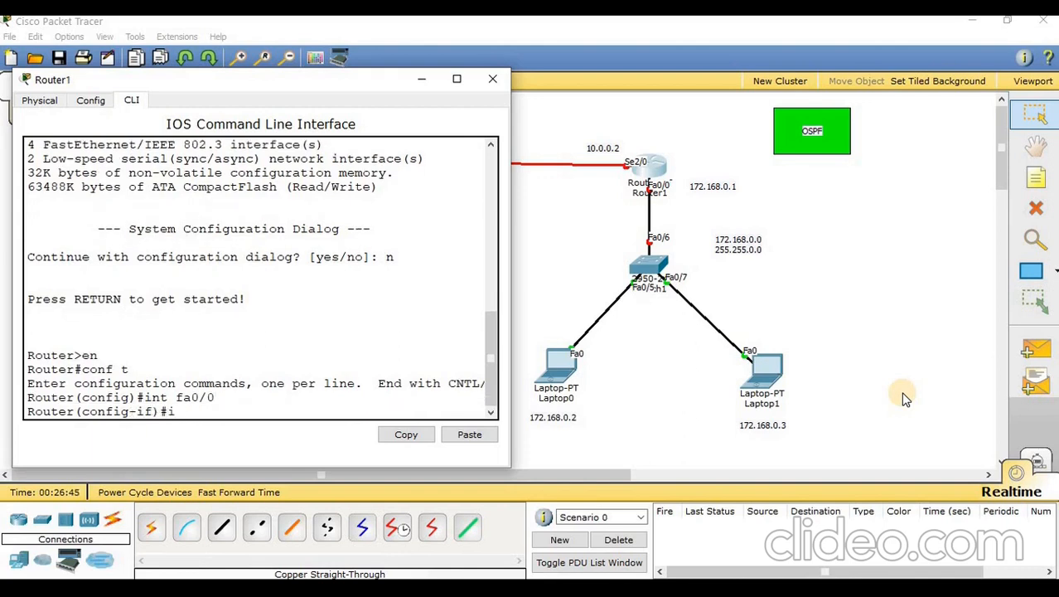
type("p add 172.168")
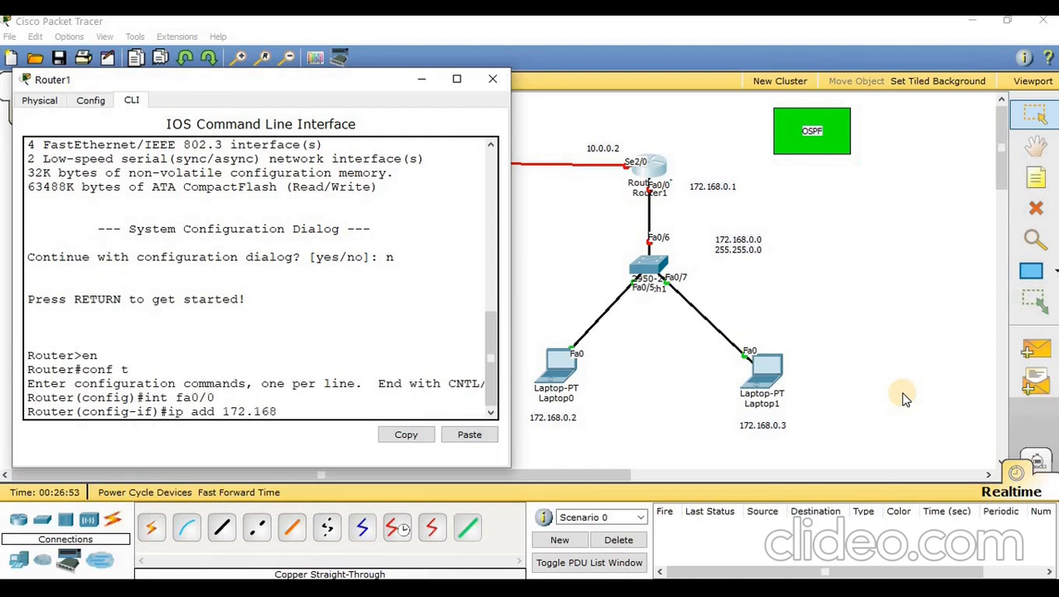
type(".0.1 255.255.0.0")
key("Return")
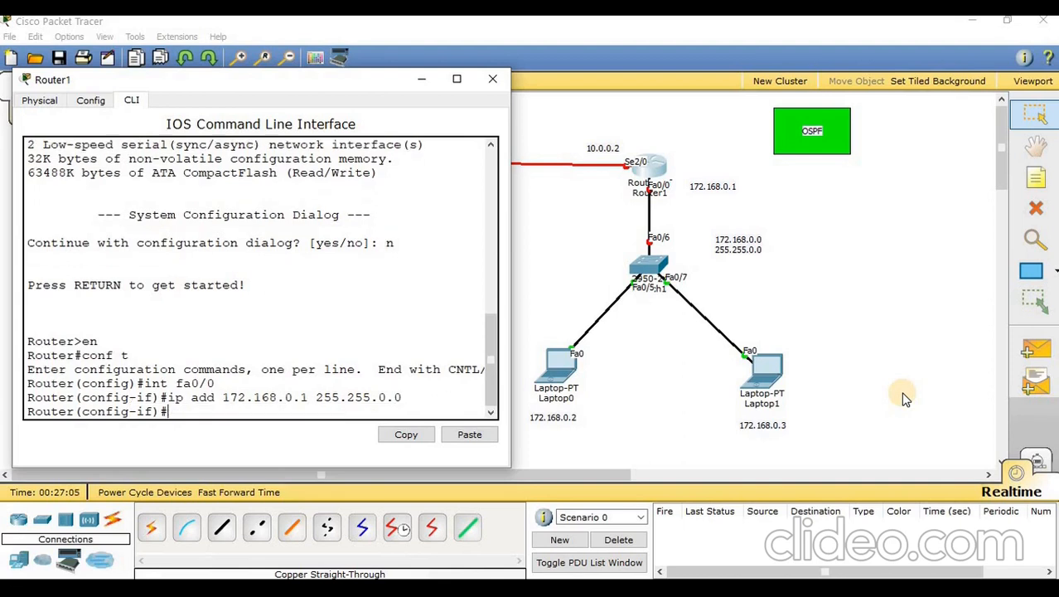
- Enable Router1's fa0/0 interface with no shutdown and return to global configuration mode
type("no sh")
key("Return")
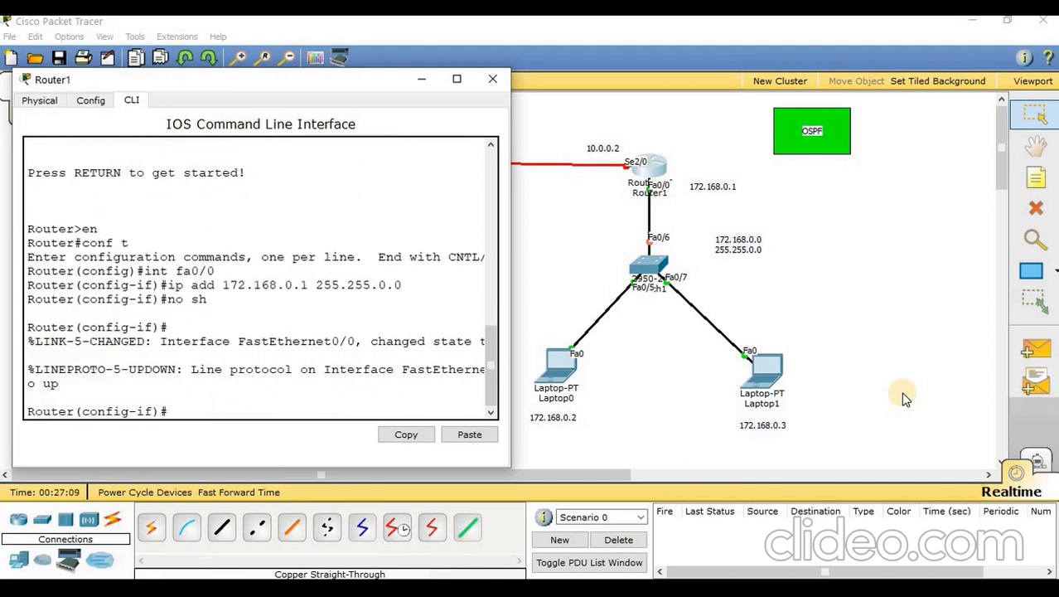
type("ex")
key("Return")
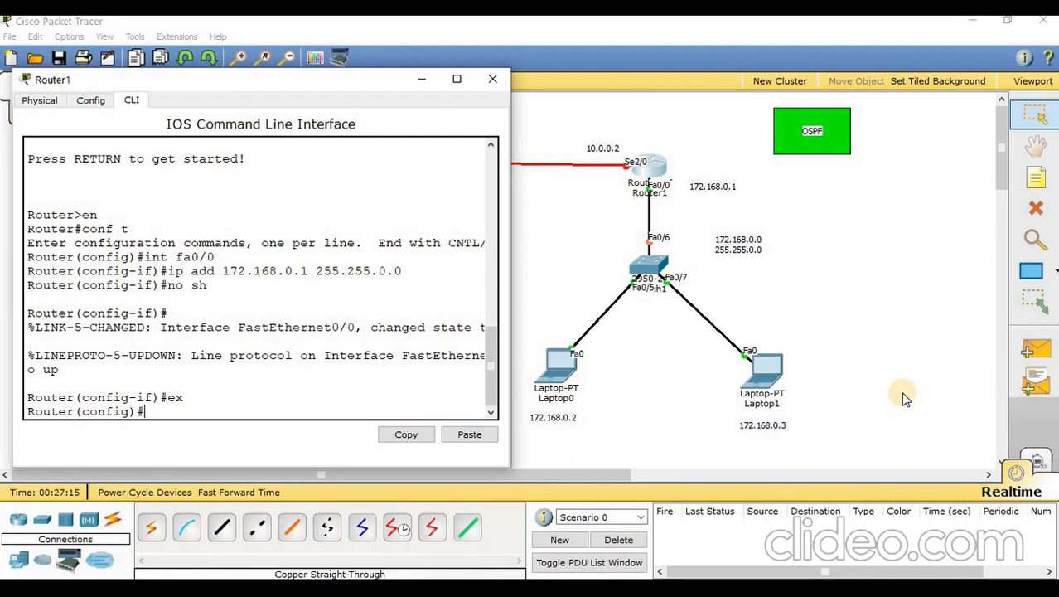
- Assign Router1's se2/0 interface the IP address 10.0.0.2 with subnet mask 255.255.255.252
type("int se2/0")
key("Return")
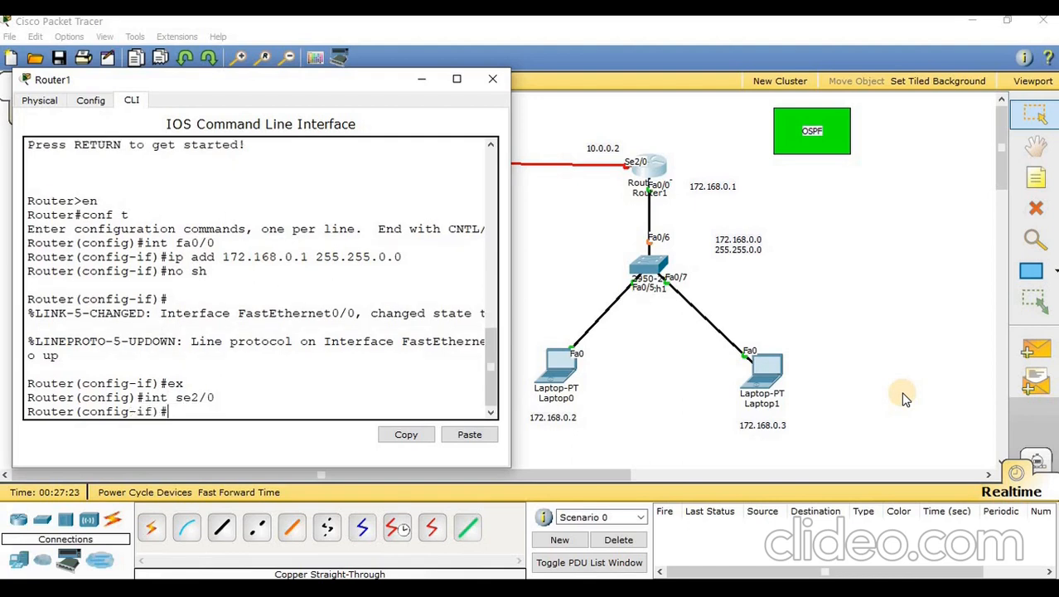
type("ip add 10.0.0.2")
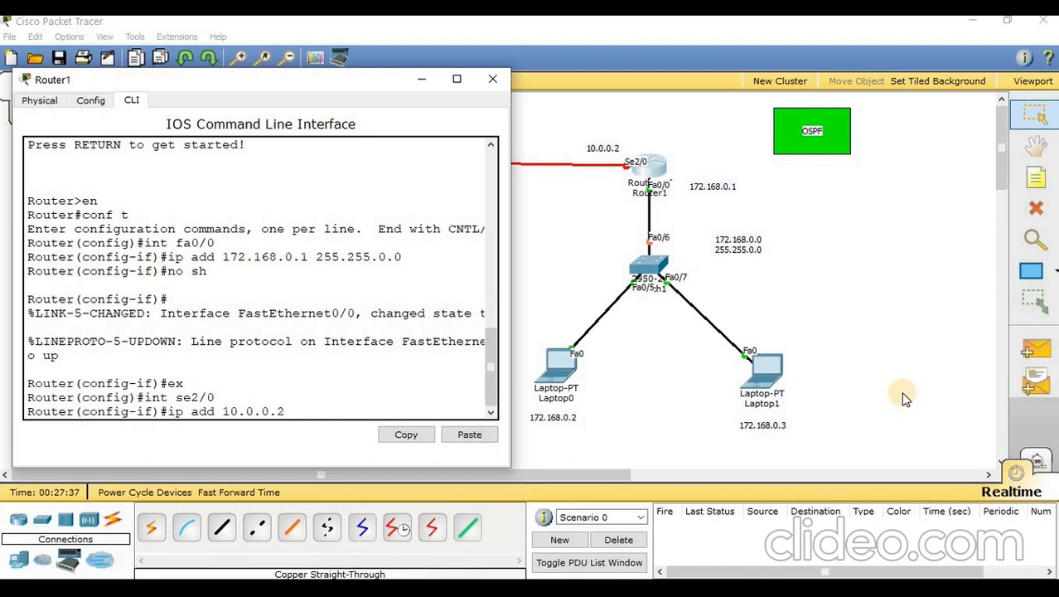
type(" 255.255.255")
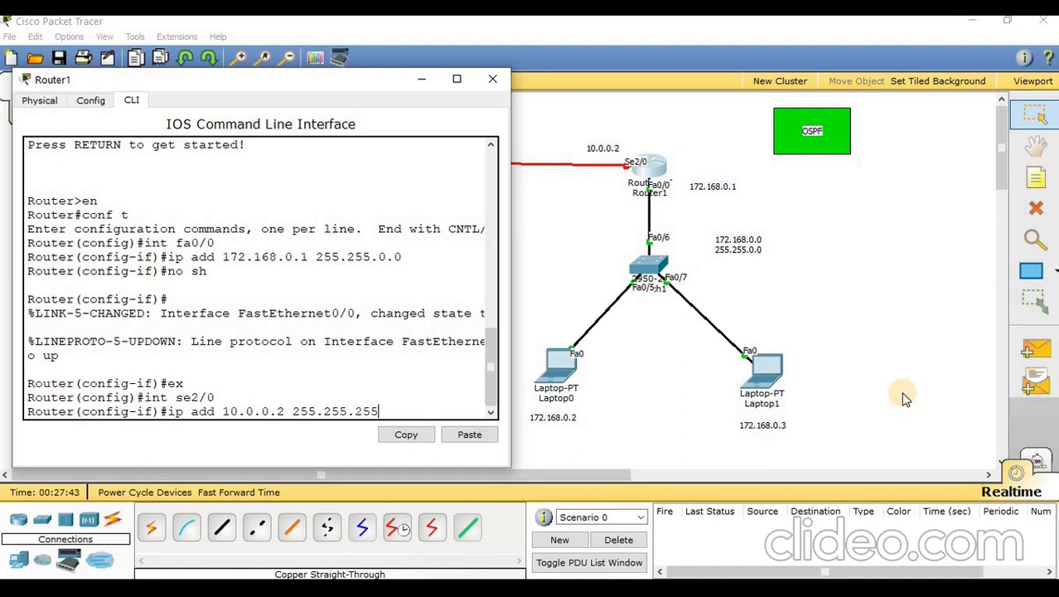
type(".252")
key("Return")
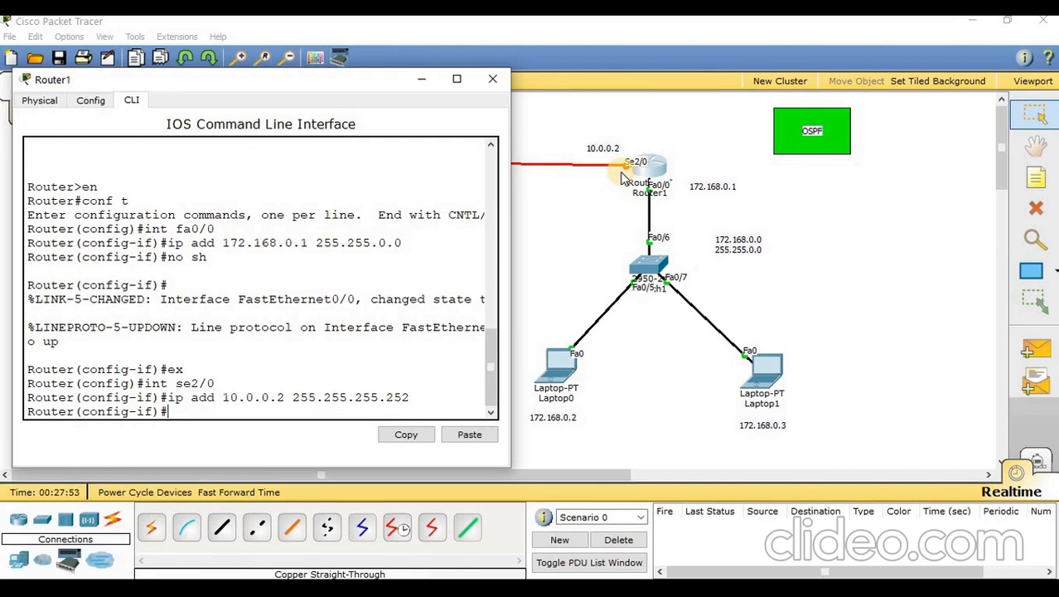
- Enable Router1's se2/0 interface with no shutdown, return to global configuration mode, and minimize the router's window
type("no sh")
key("Return")
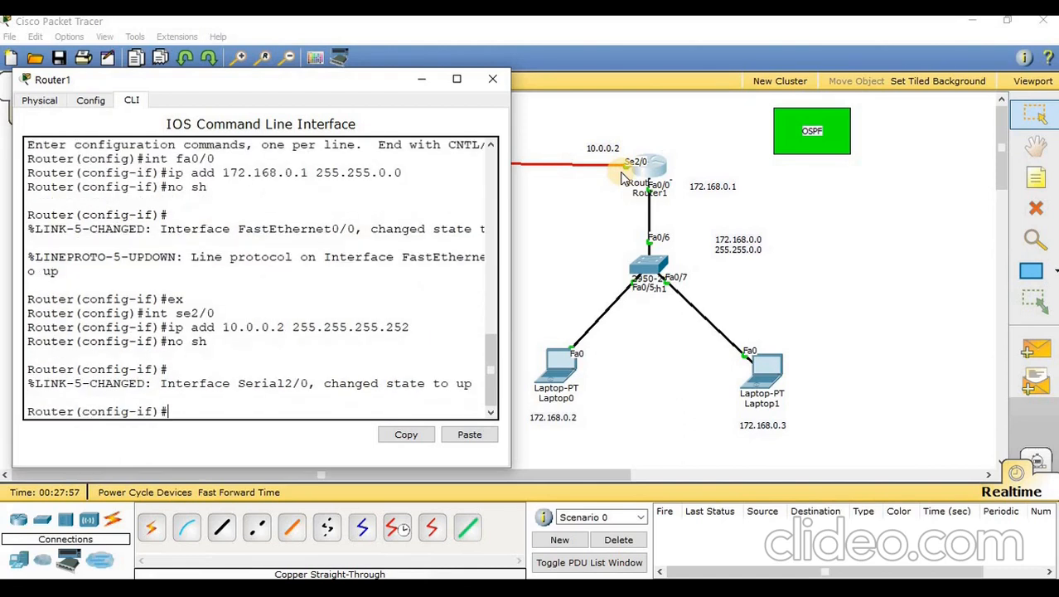
type("ex")
key("Return")
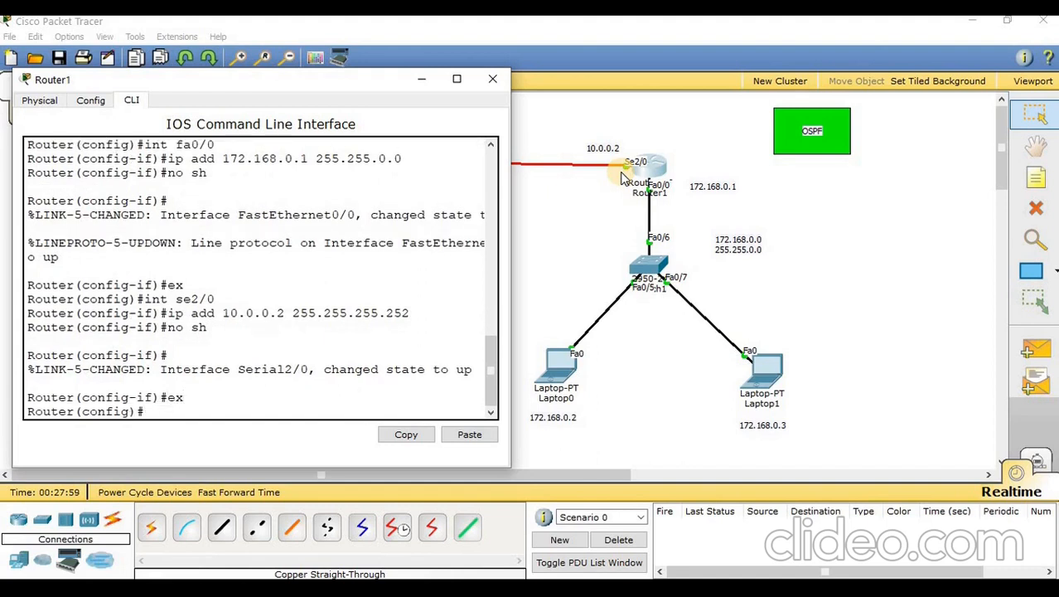
left_click(428, 79)
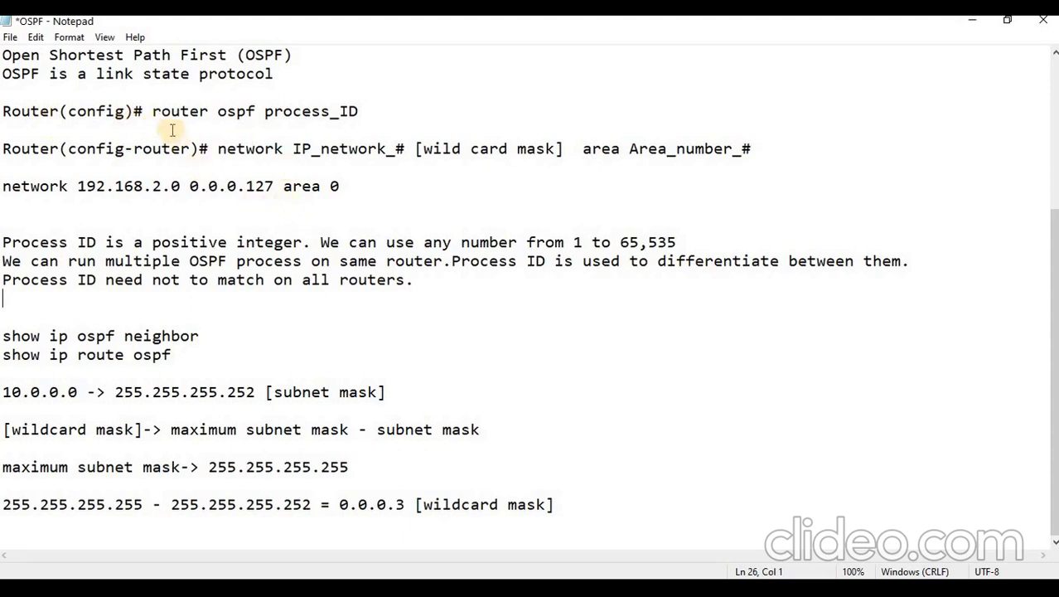
- In the OSPF notes in Notepad, review the syntax of the router ospf and network commands
left_click_drag(153, 111, 367, 114)
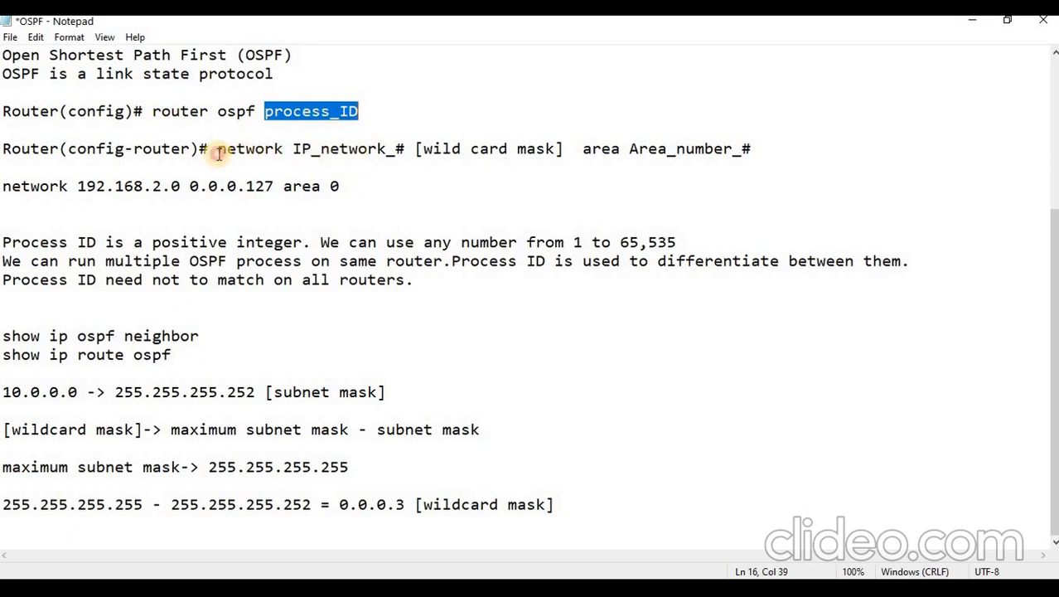
left_click_drag(218, 153, 471, 154)
left_click(293, 149)
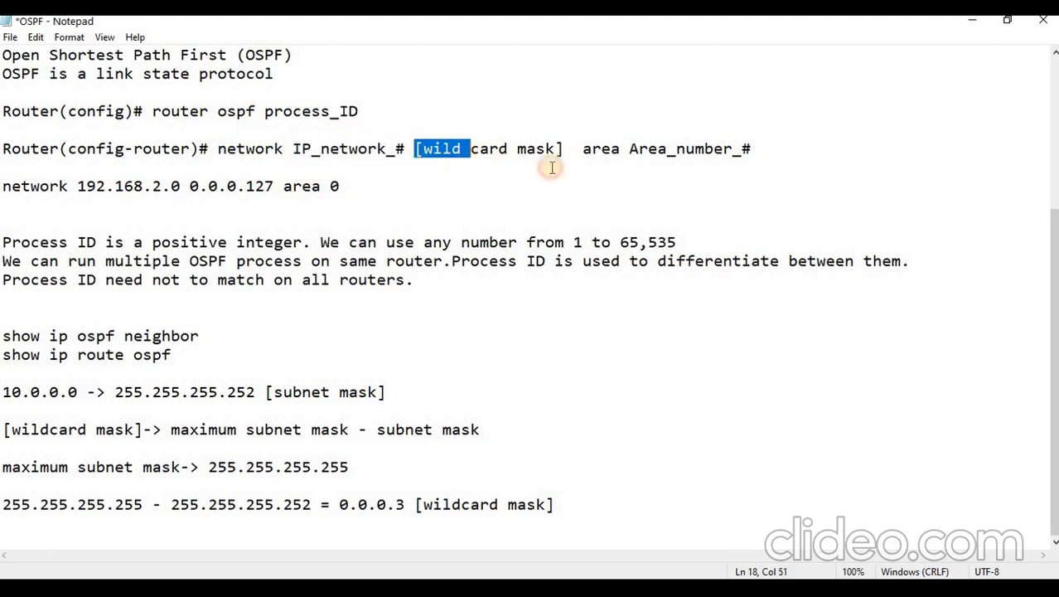
left_click_drag(553, 167, 754, 150)
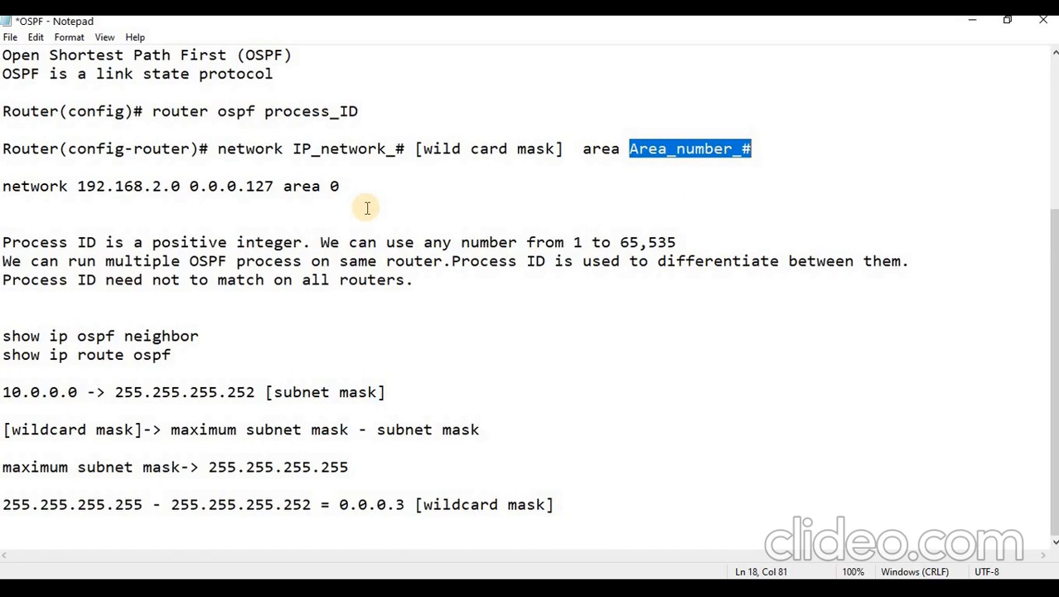
- Examine how the notes derive the wildcard mask for 10.0.0.0 from the maximum subnet mask and the subnet mask
left_click(11, 391)
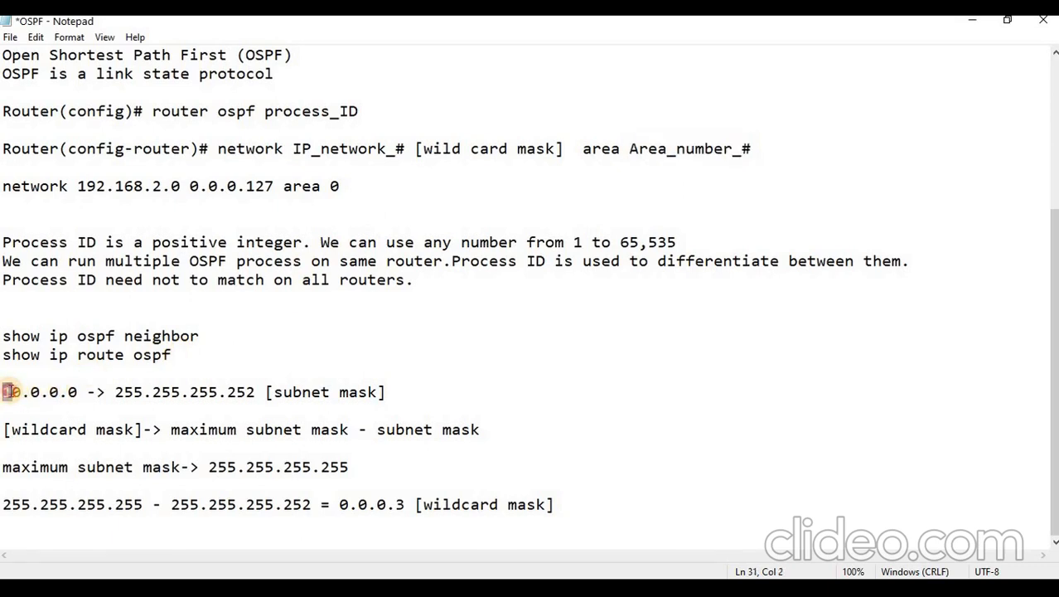
left_click_drag(10, 391, 83, 392)
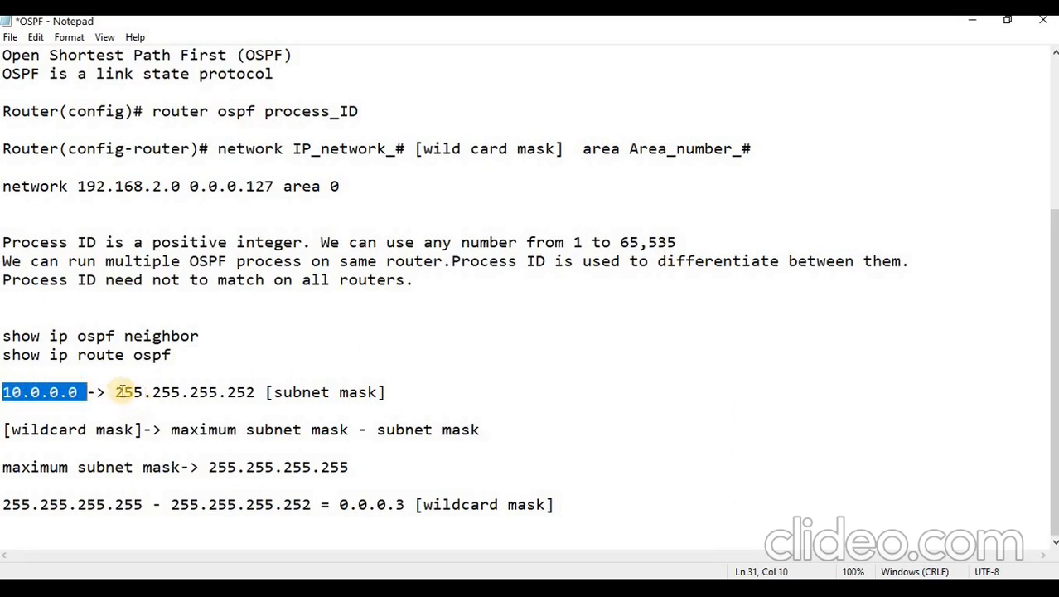
left_click_drag(116, 391, 252, 397)
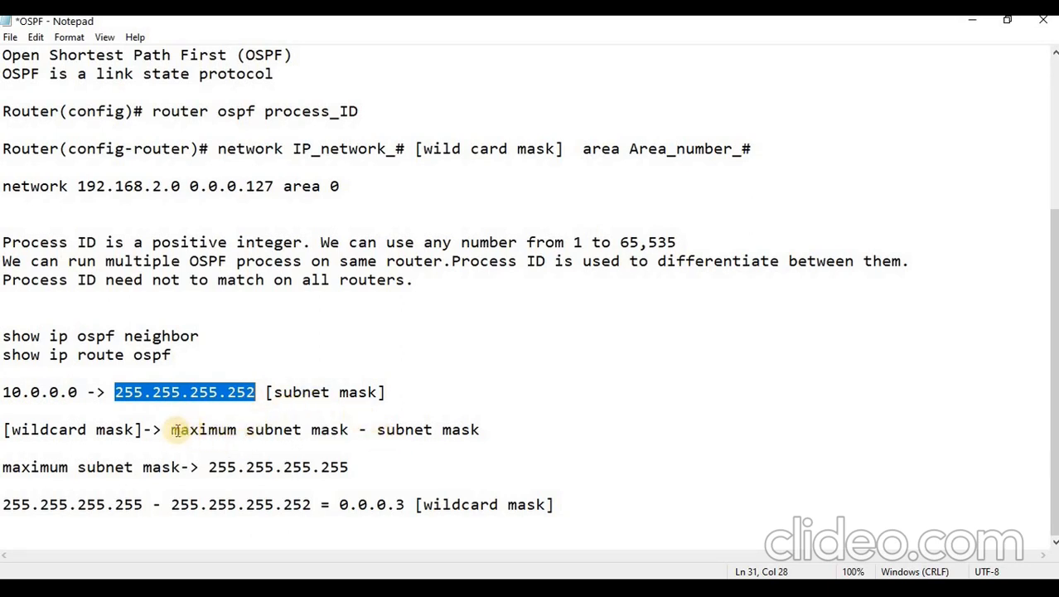
left_click_drag(171, 430, 352, 429)
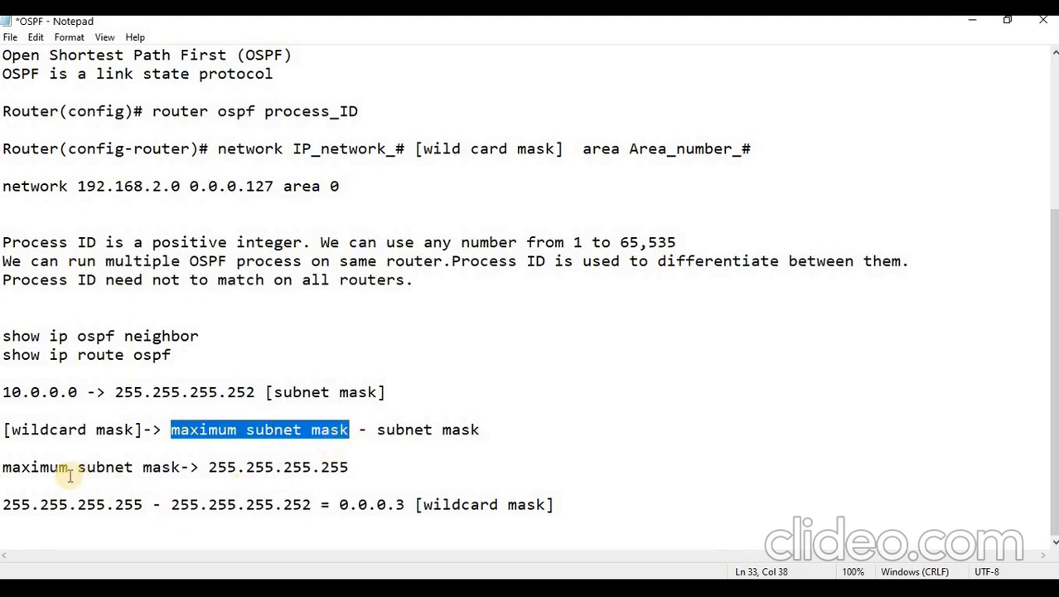
left_click_drag(209, 467, 360, 464)
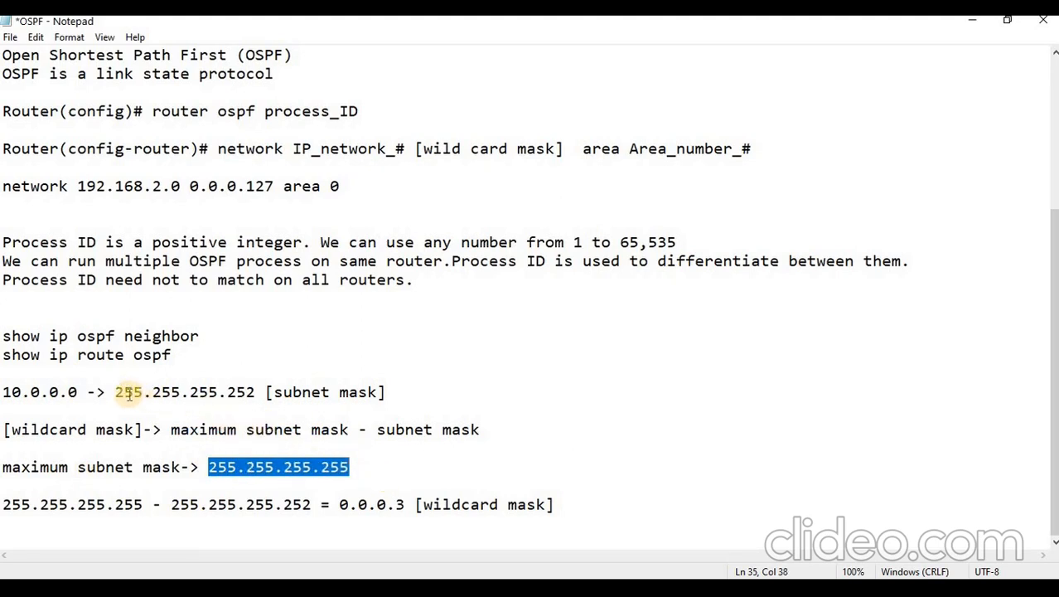
left_click_drag(116, 393, 265, 392)
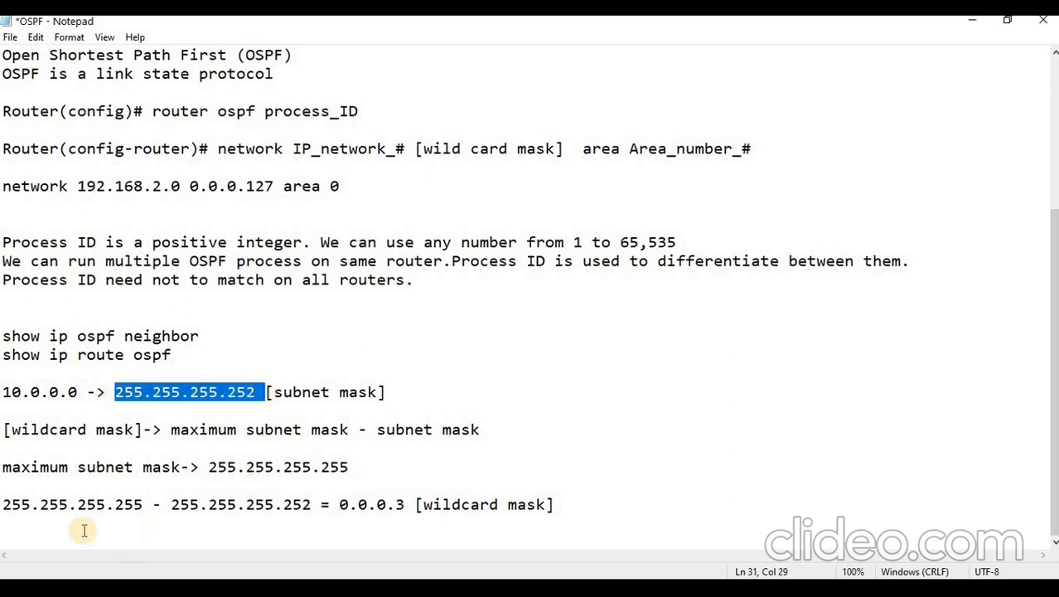
left_click_drag(6, 505, 139, 503)
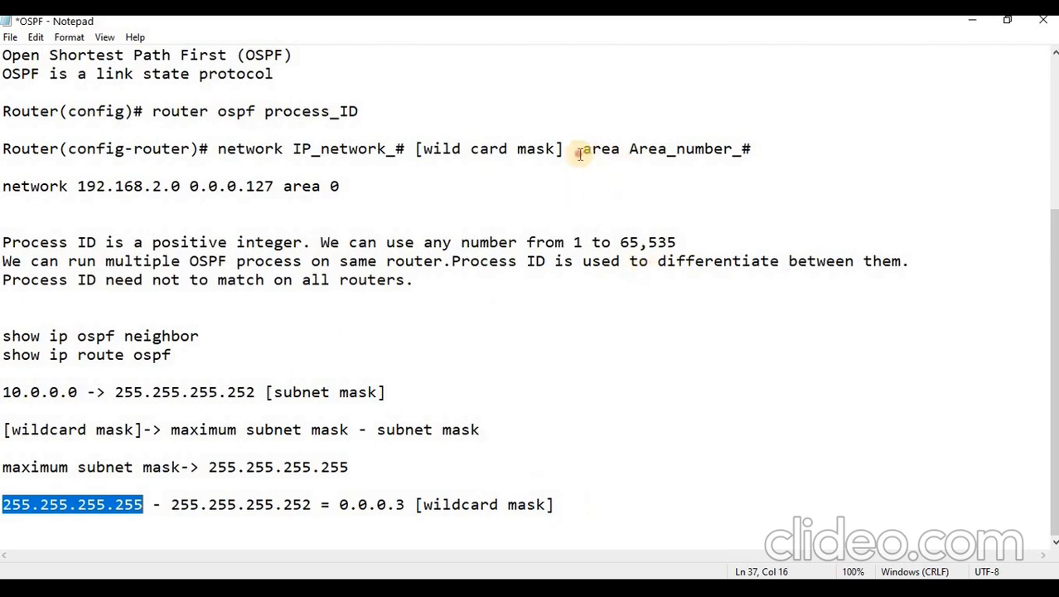
- Review the area number parameter and the example network statement in the notes, and return to Packet Tracer
left_click_drag(580, 151, 769, 150)
left_click(751, 192)
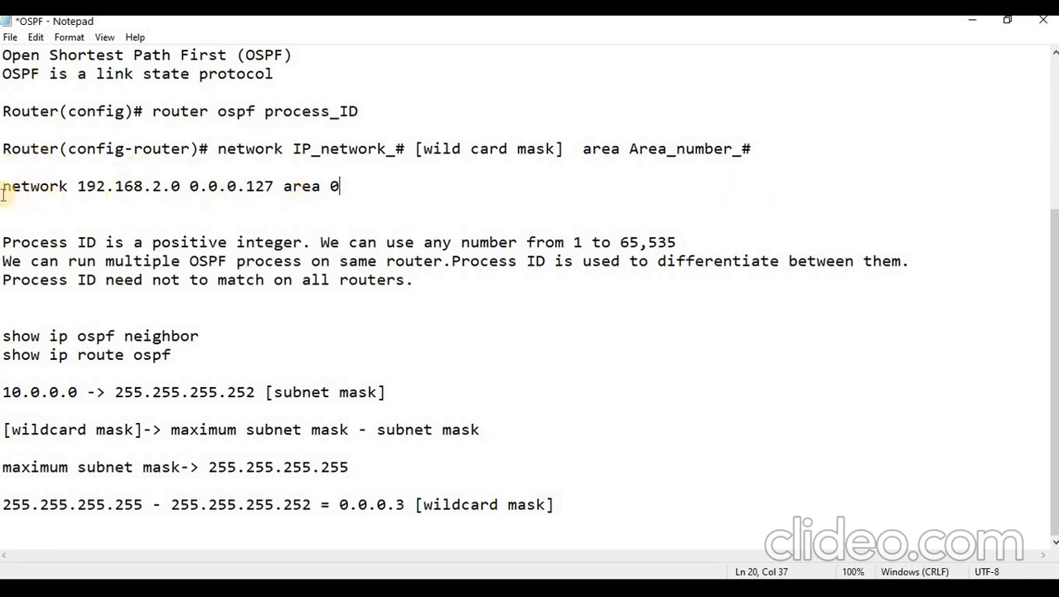
left_click_drag(4, 189, 288, 185)
left_click(189, 186)
left_click(289, 186)
left_click(407, 537)
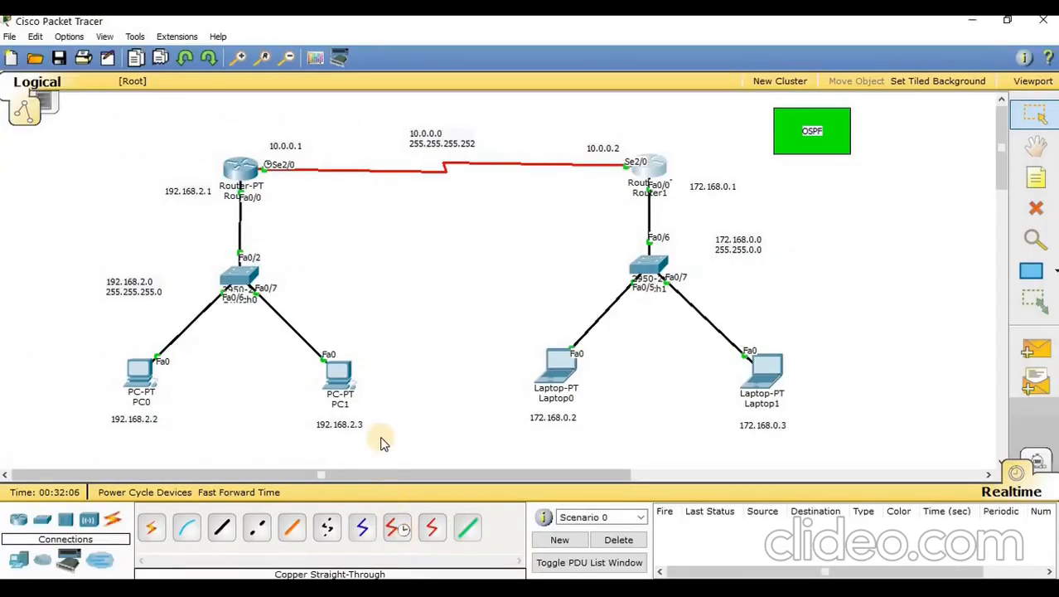
- Open Router0's command line and start OSPF routing with process ID 10, checking the process_ID parameter in the notes
left_click(245, 176)
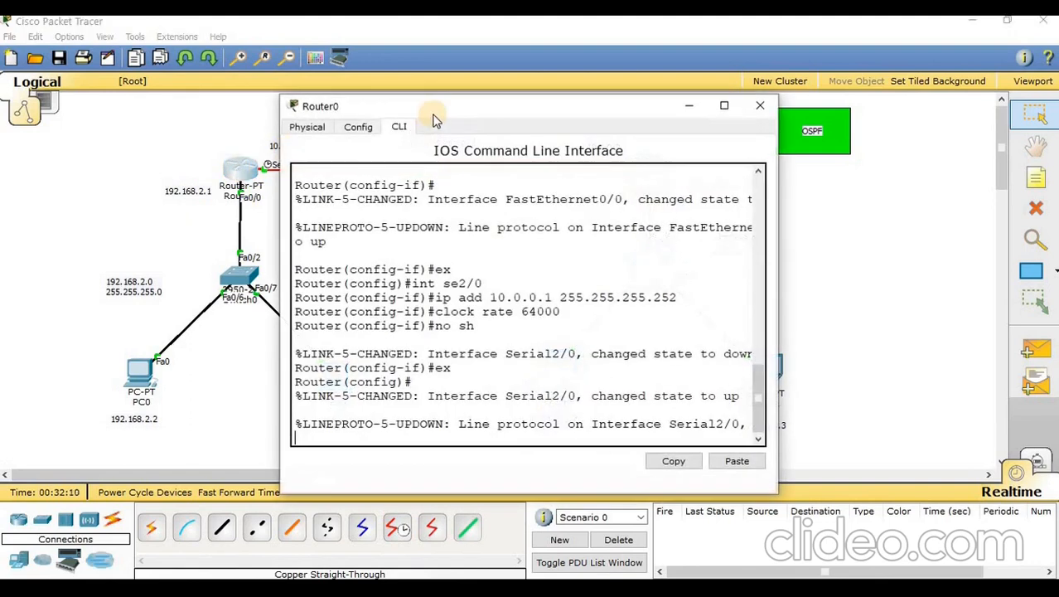
left_click_drag(467, 115, 567, 96)
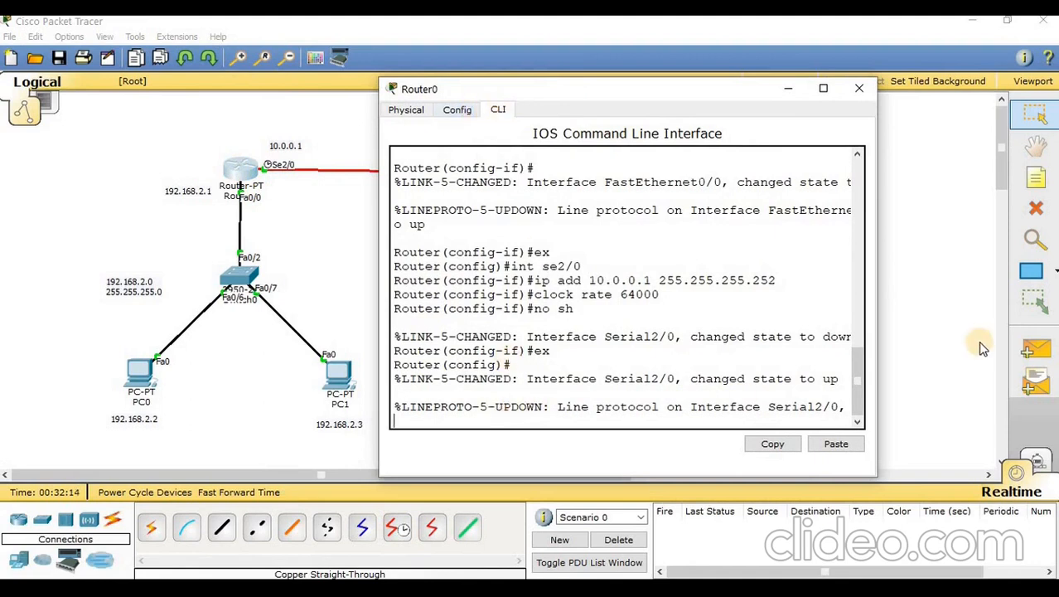
key("Return")
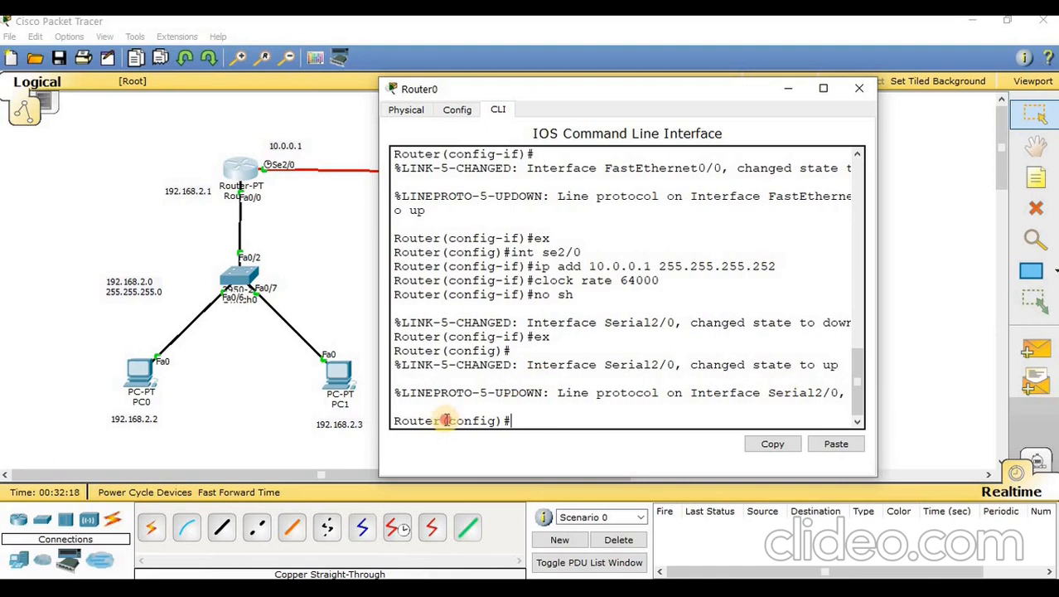
left_click_drag(448, 420, 500, 420)
left_click(529, 415)
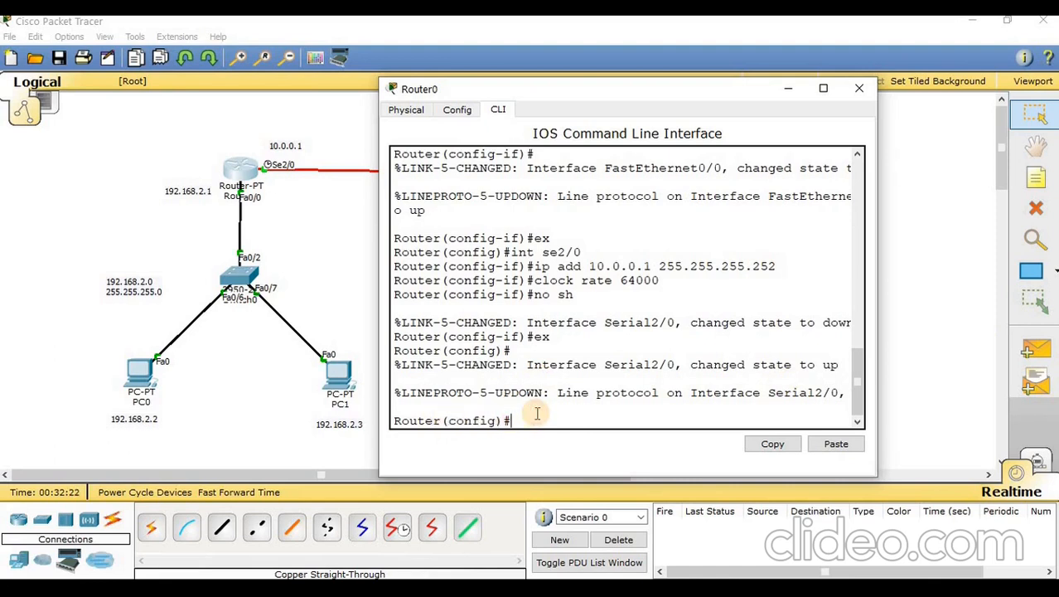
type("router ospf")
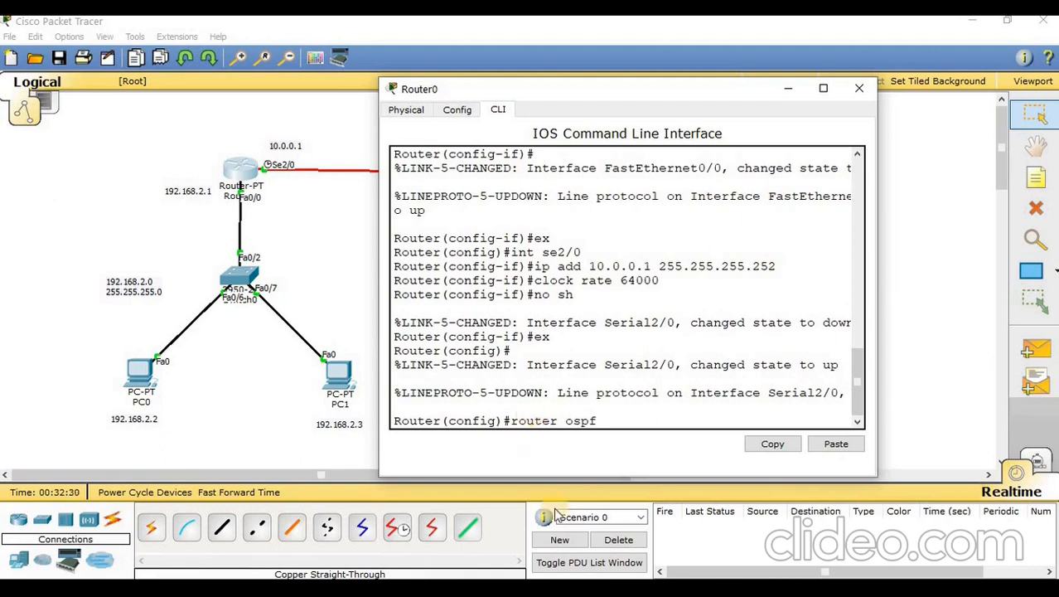
left_click(543, 588)
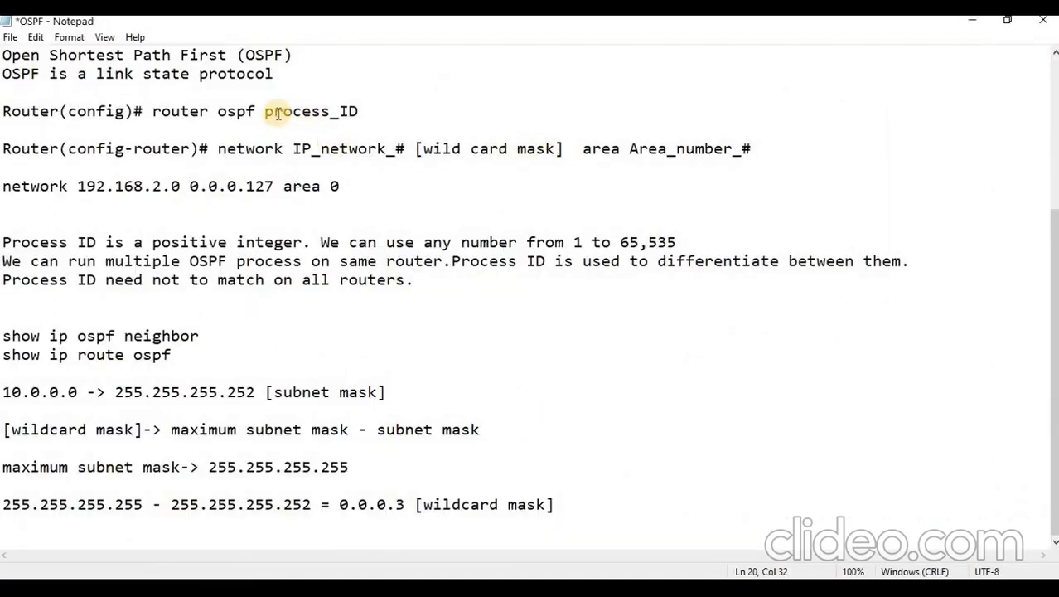
left_click_drag(264, 111, 358, 108)
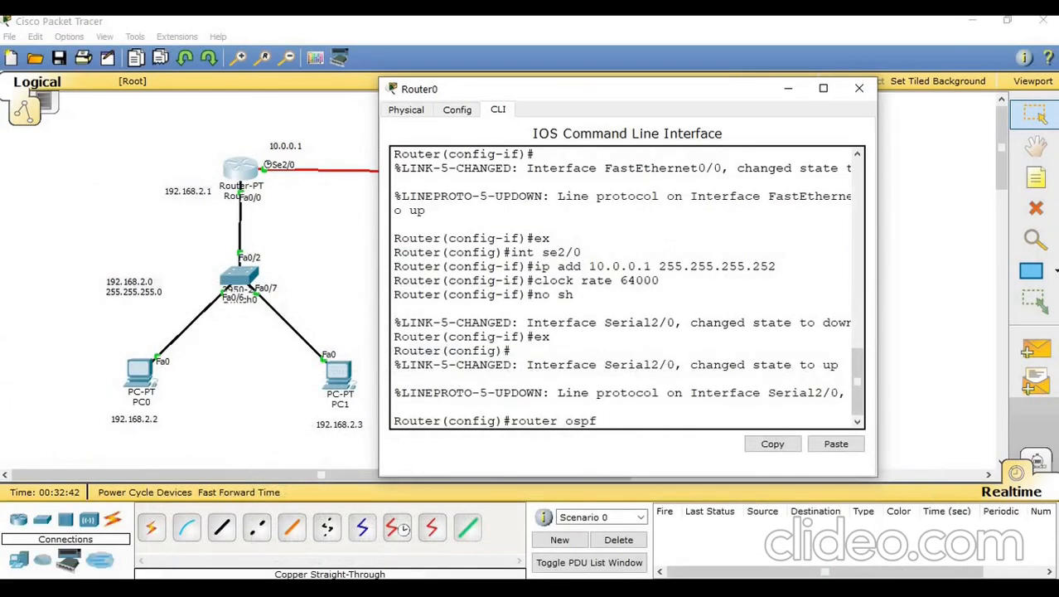
type("10")
key("Return")
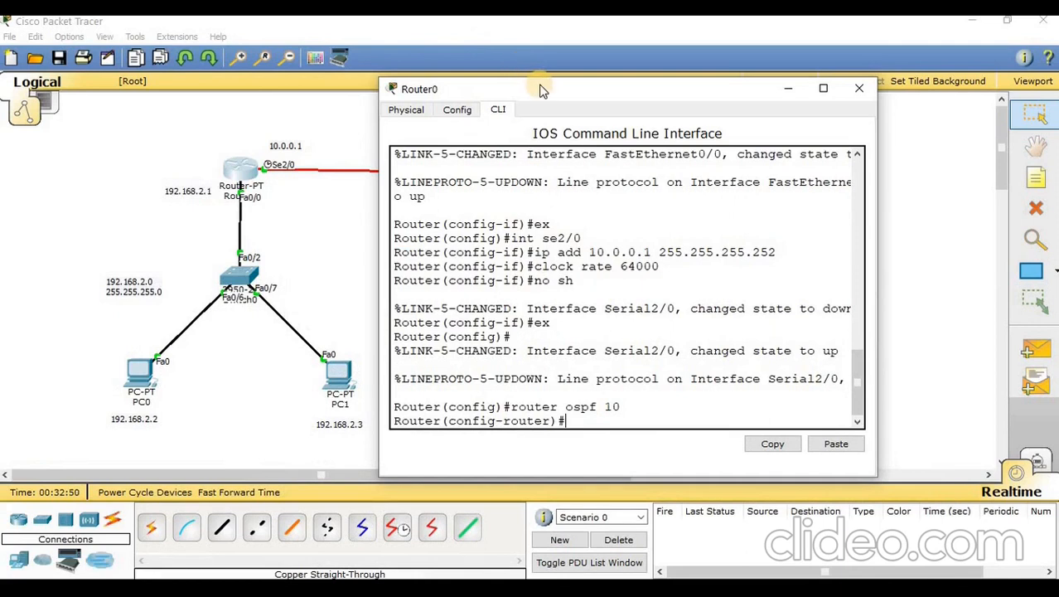
- Add network 192.168.2.0 with wildcard mask 0.0.0.255 in area 0 to Router0's OSPF process
left_click_drag(598, 90, 715, 86)
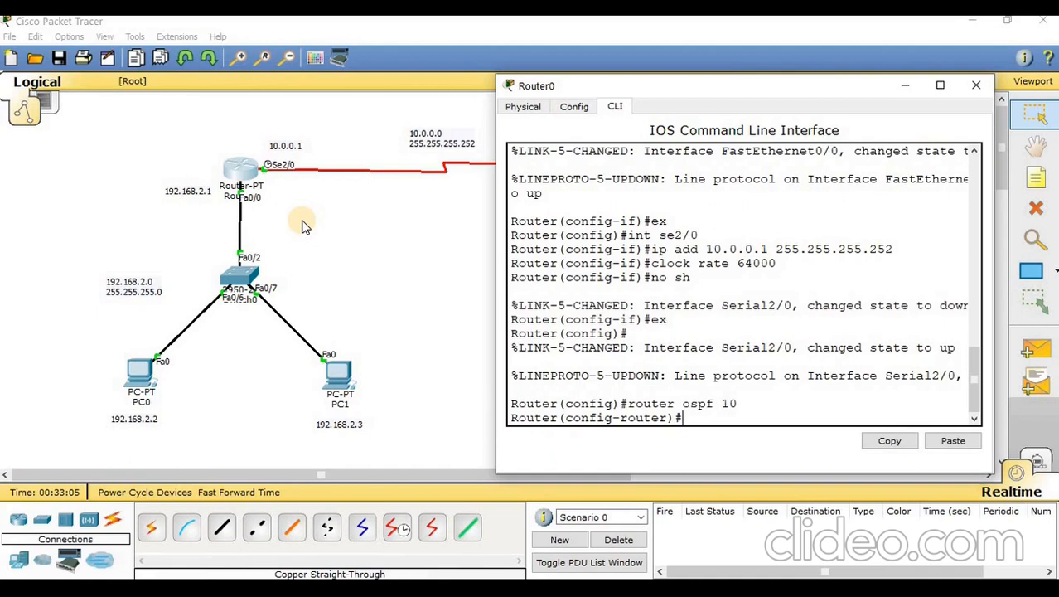
type("network")
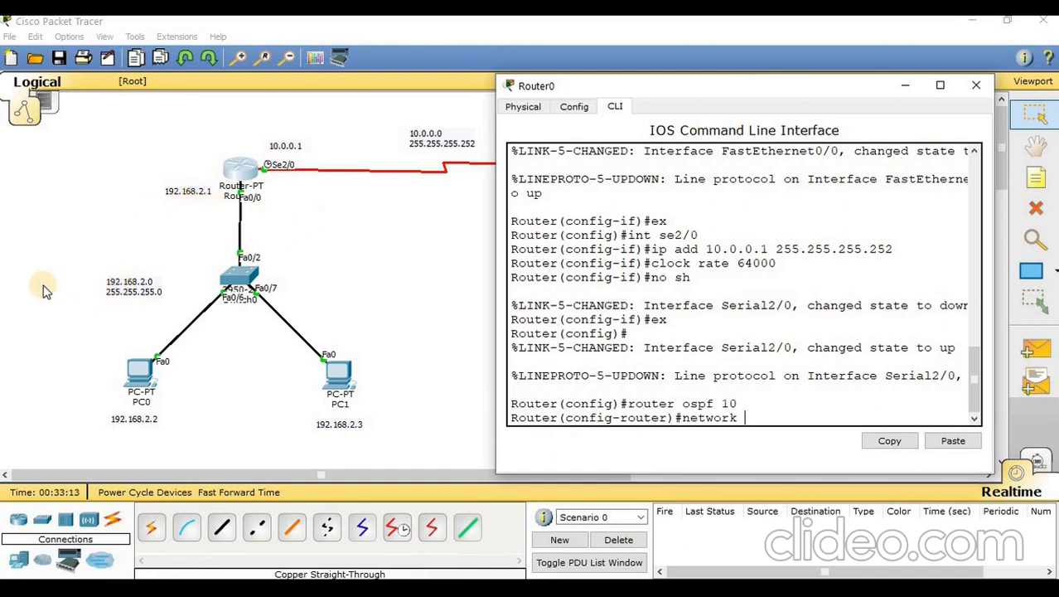
type(" 192.168.2.0")
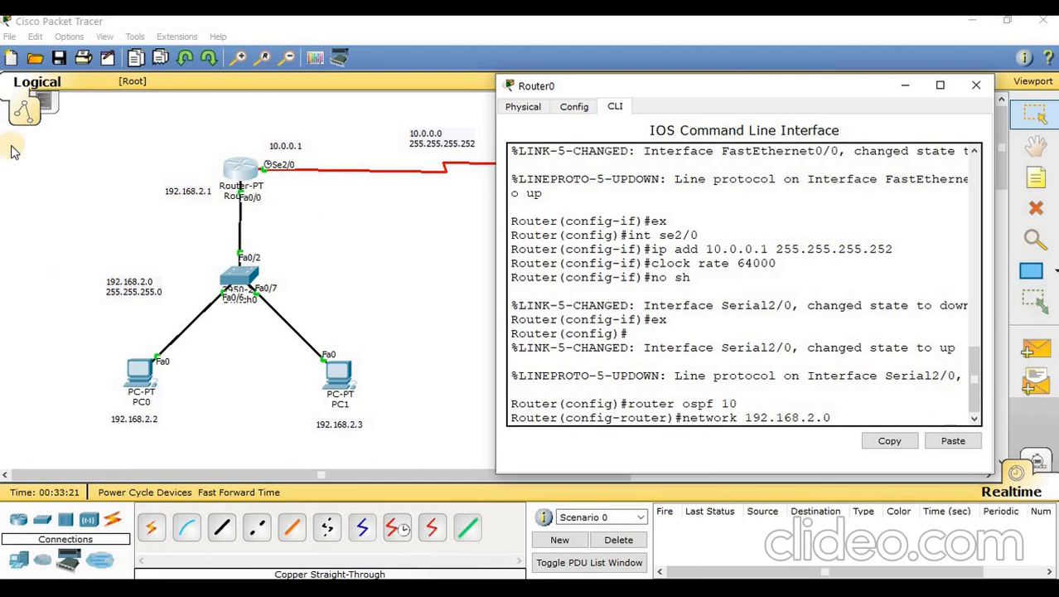
left_click_drag(495, 274, 419, 274)
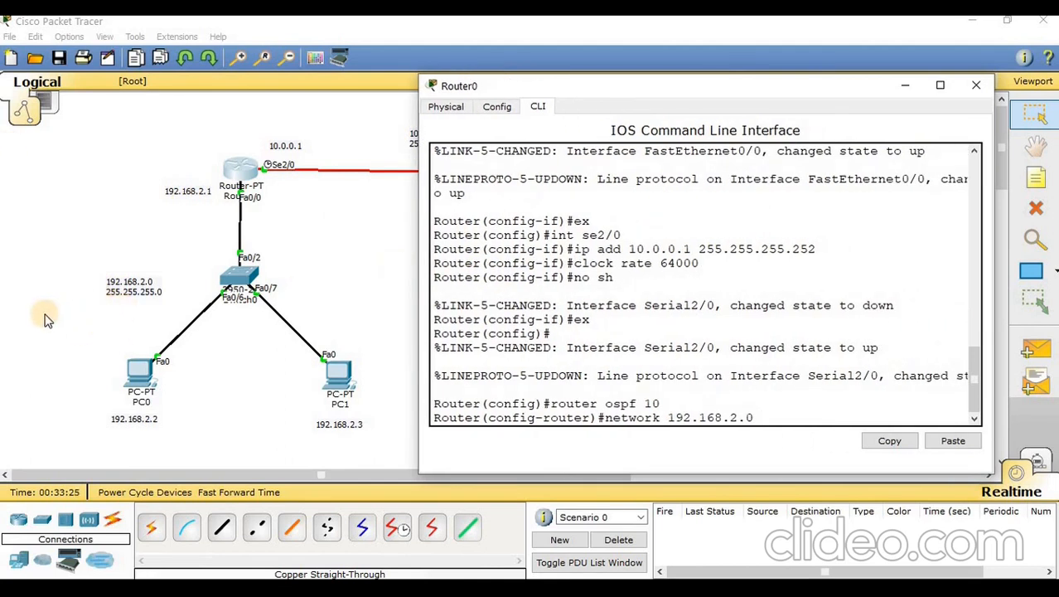
type("0.0.0.255 area")
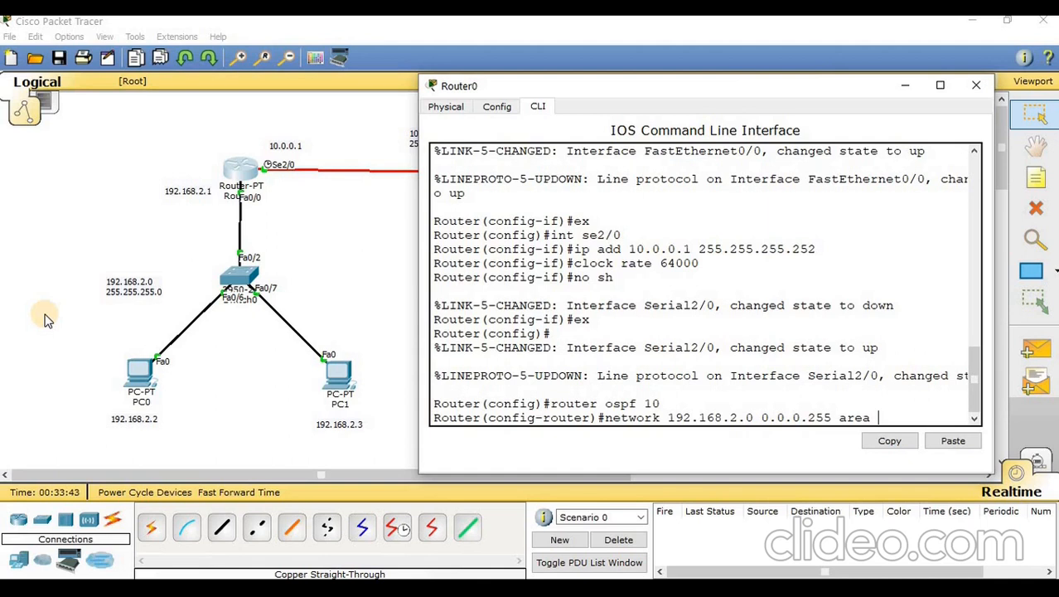
type("0")
key("Return")
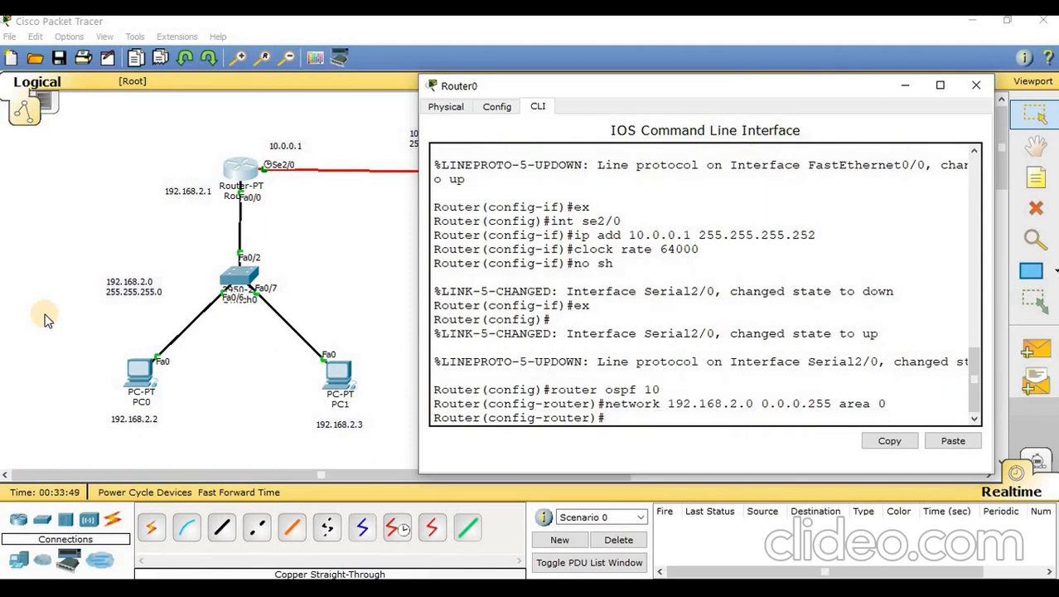
- Add network 10.0.0.0 with wildcard mask 0.0.0.3 in area 0 to Router0's OSPF process, then exit router configuration and close Router0
type("network 10.0.0")
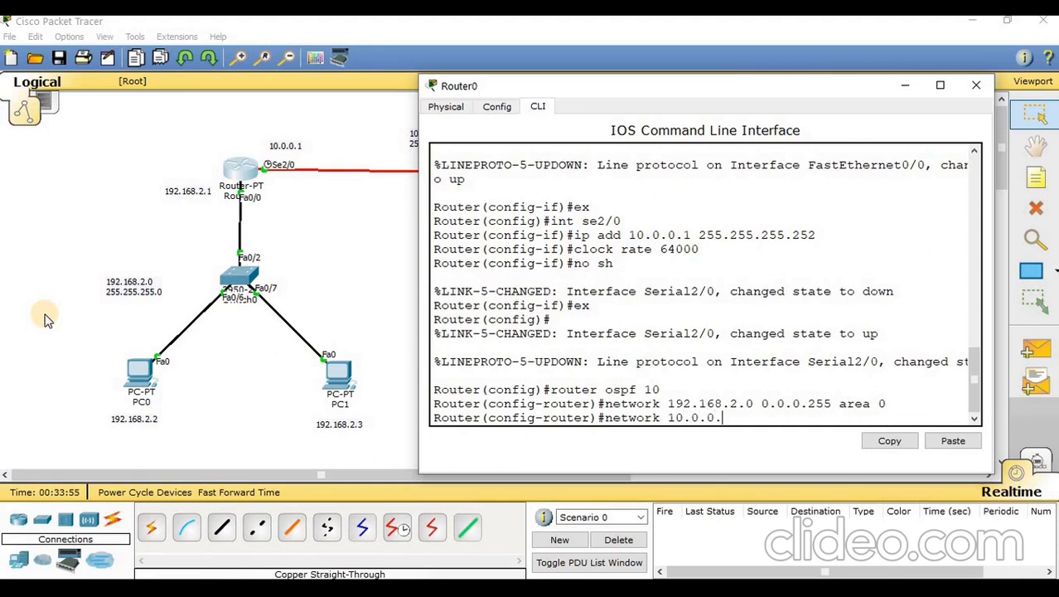
type(".0")
left_click_drag(541, 87, 607, 87)
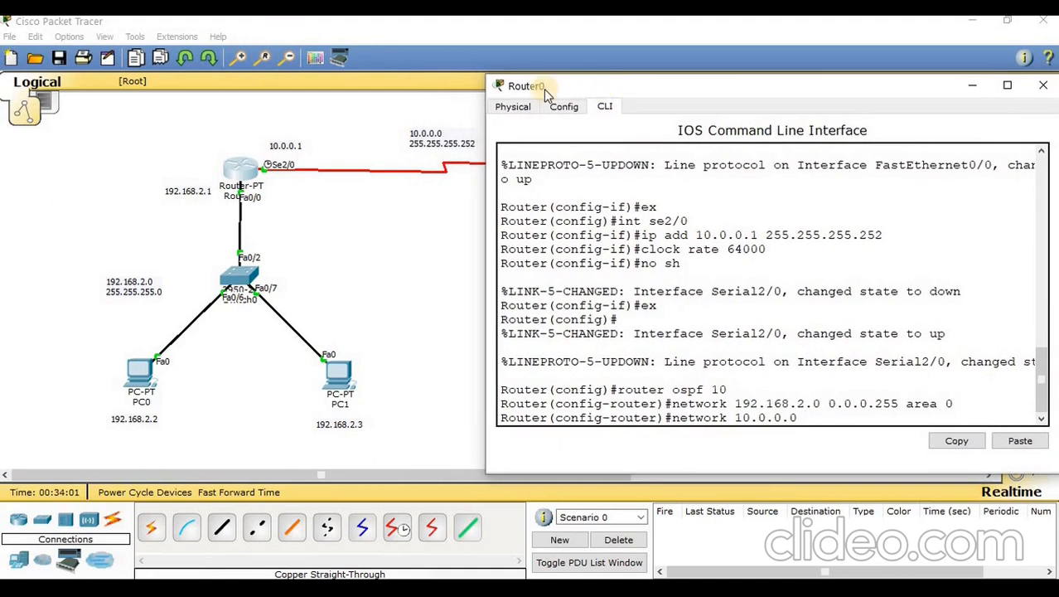
type("0")
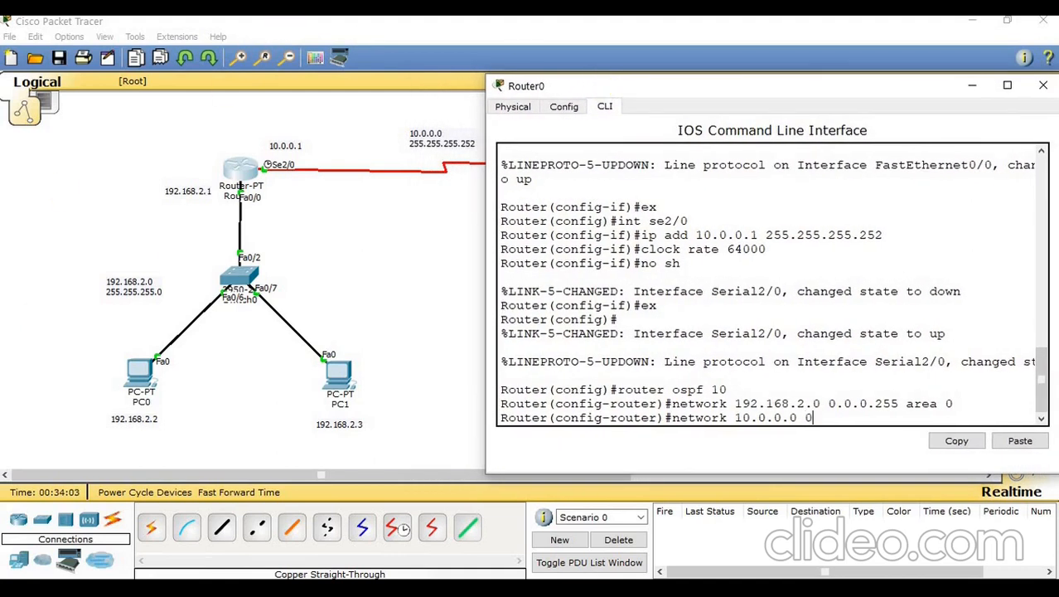
type(".0.0.3 area 0")
key("Return")
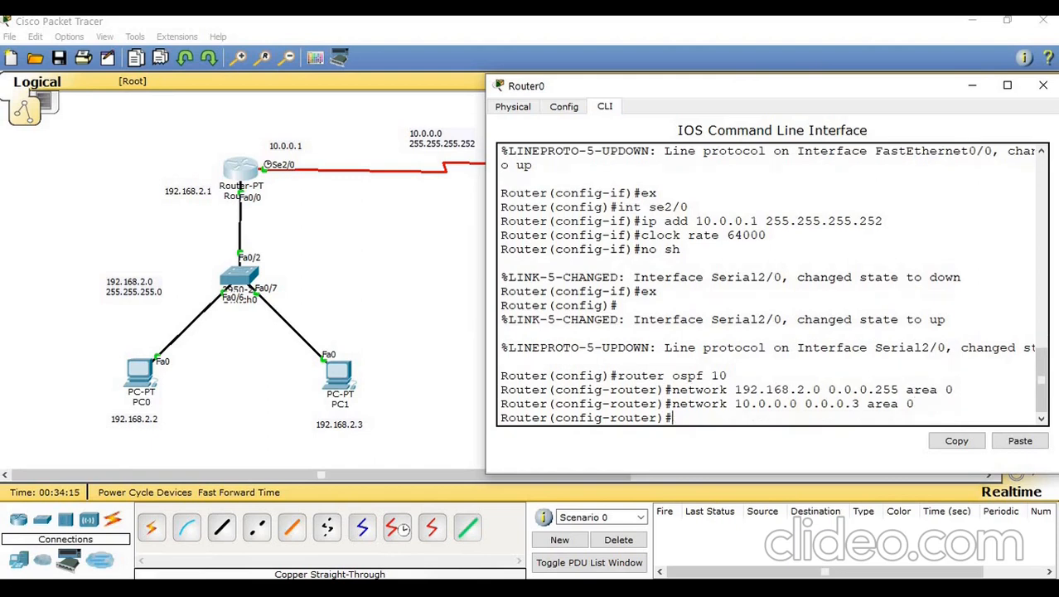
type("ex")
key("Return")
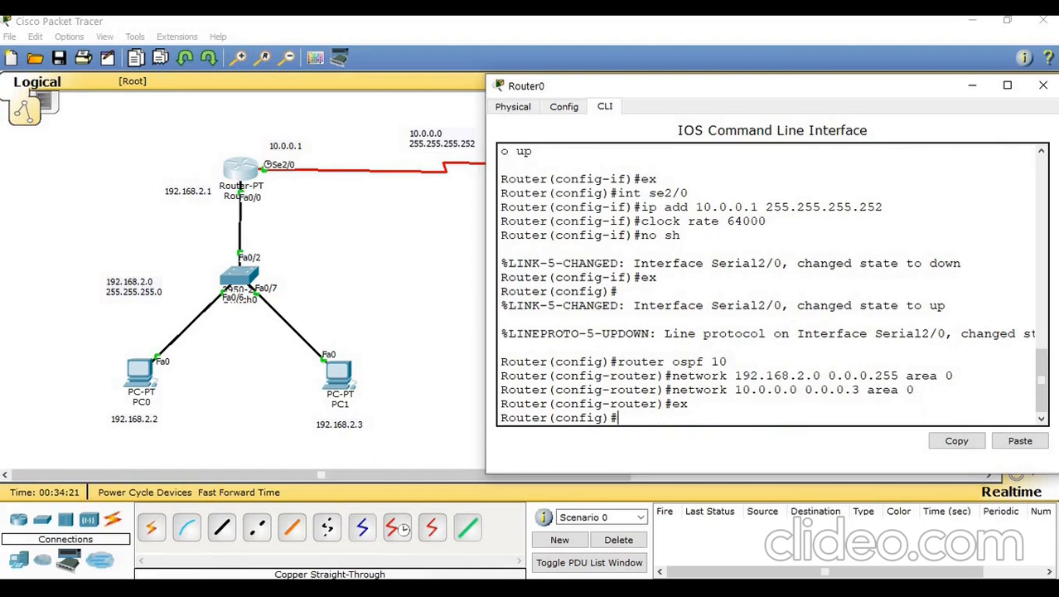
left_click(1039, 86)
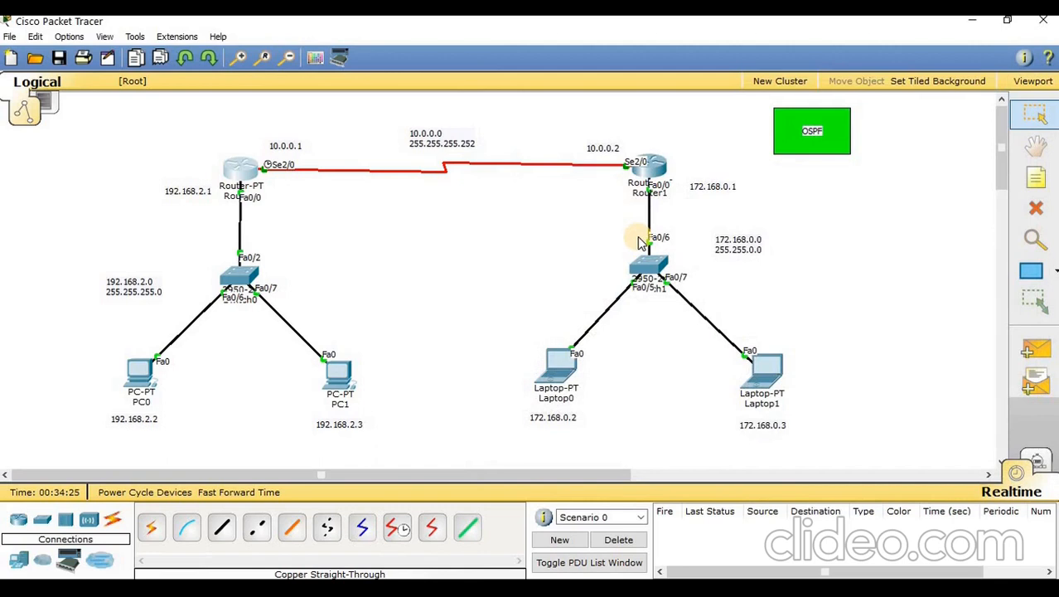
- Open Router1's command line and start OSPF routing with process ID 20
left_click(653, 174)
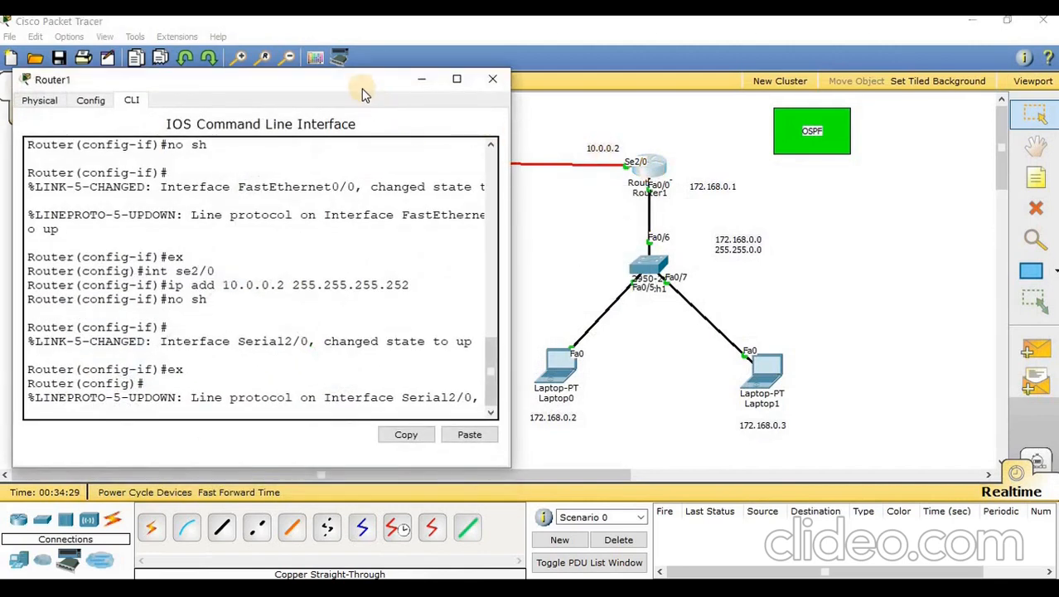
left_click_drag(355, 85, 369, 75)
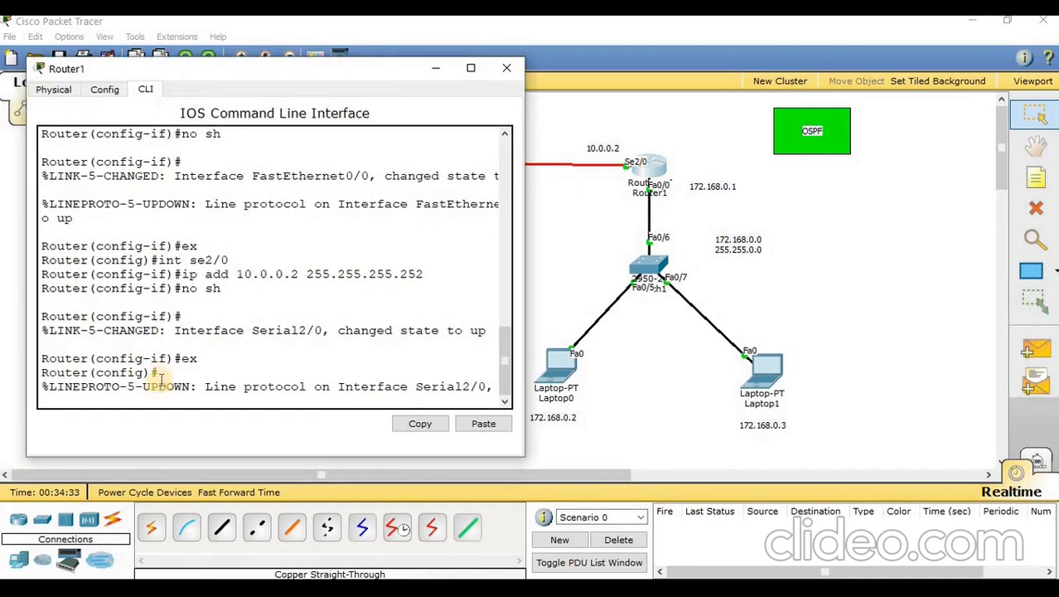
key("Return")
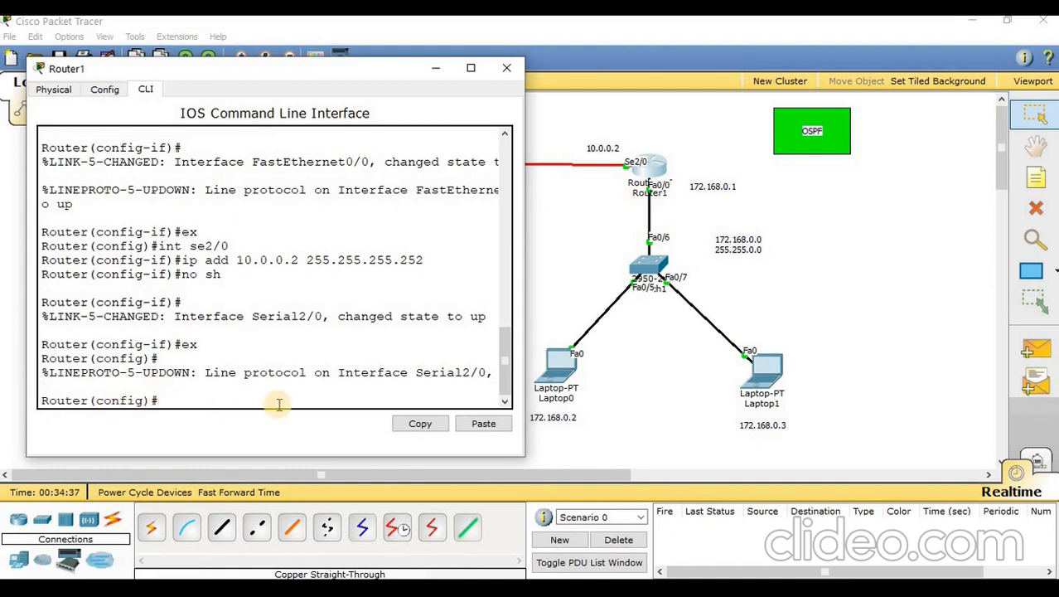
type("router ospf 2")
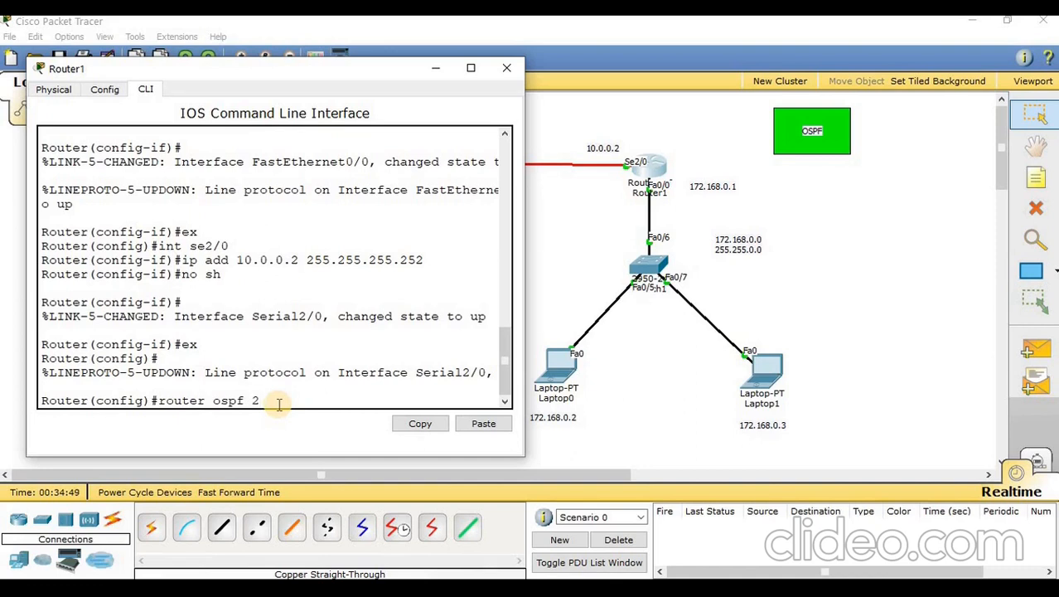
type("0")
key("Return")
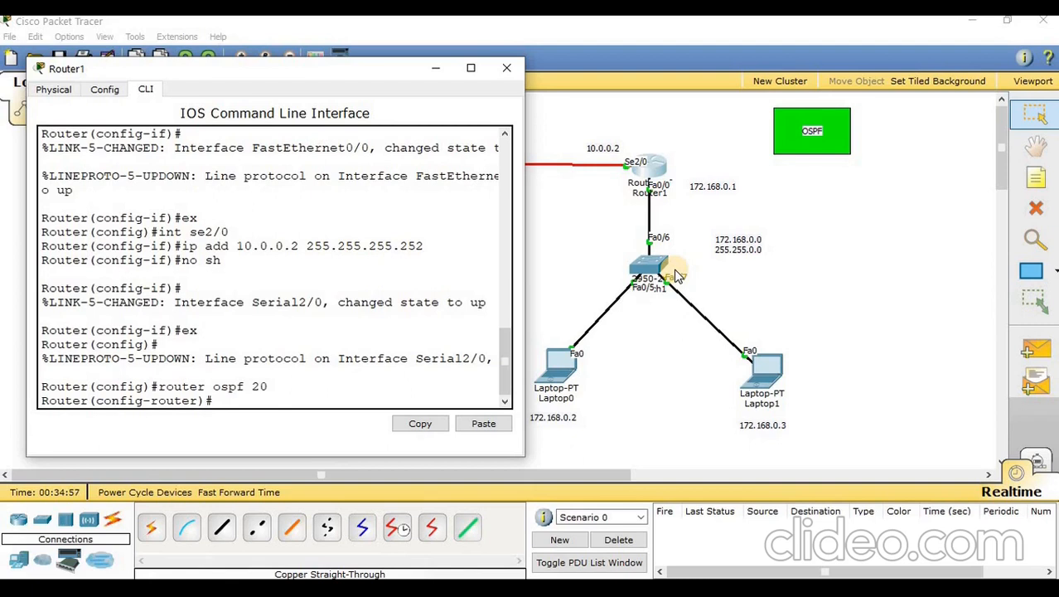
- Add network 172.168.0.0 with wildcard mask 0.0.255.255 in area 0 to Router1's OSPF process
type("network 172.1")
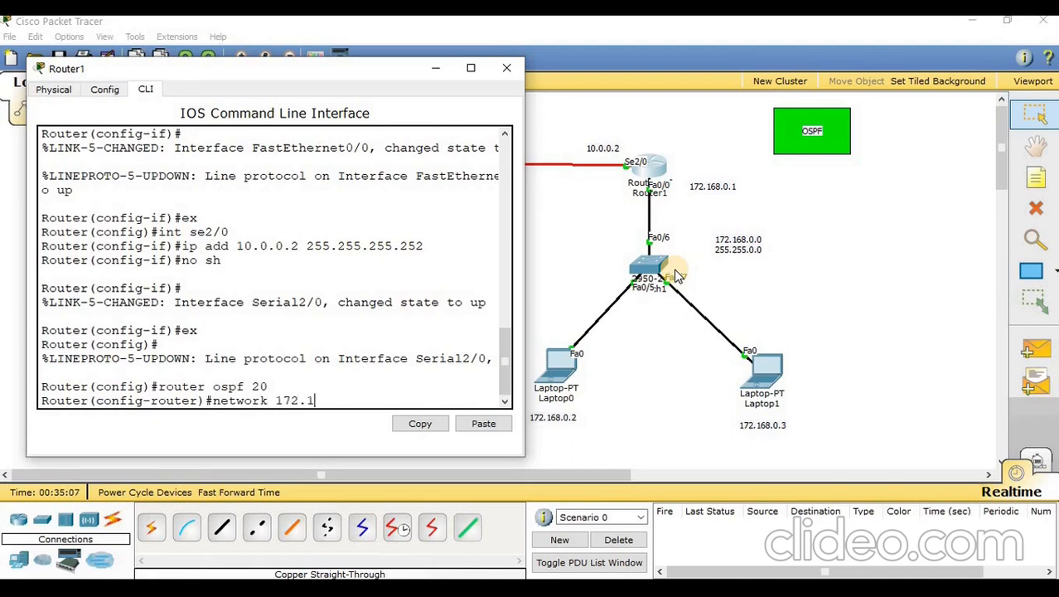
type("68.0.0 0.0.255.2")
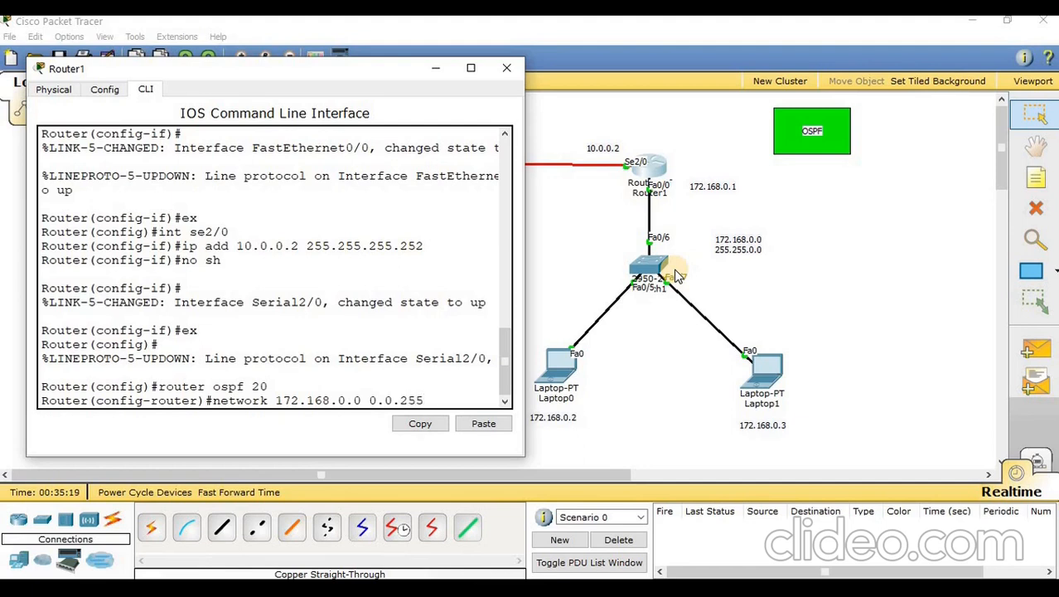
type("55")
left_click_drag(526, 298, 608, 298)
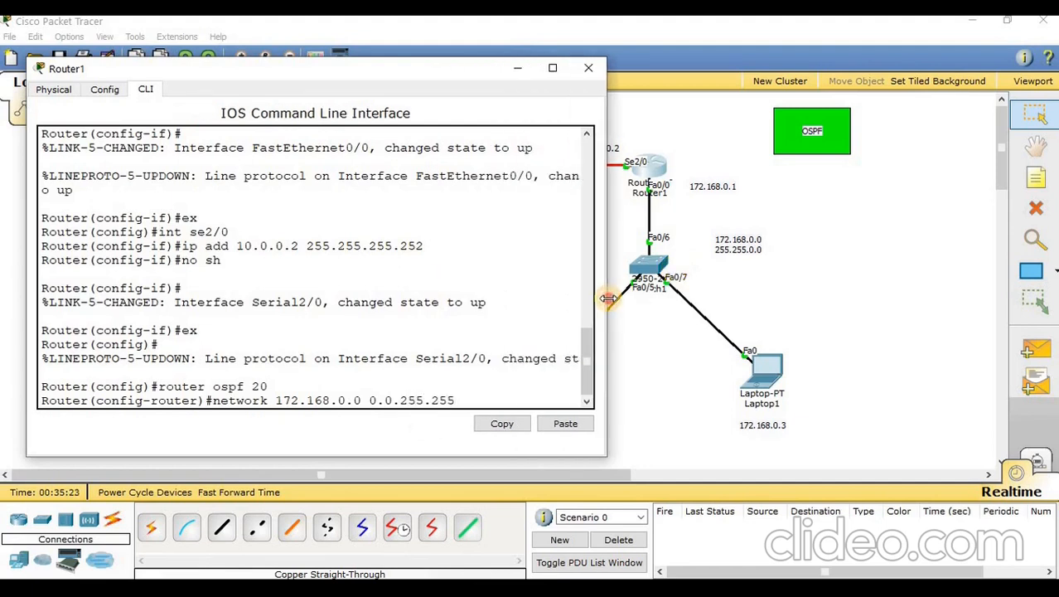
type("area")
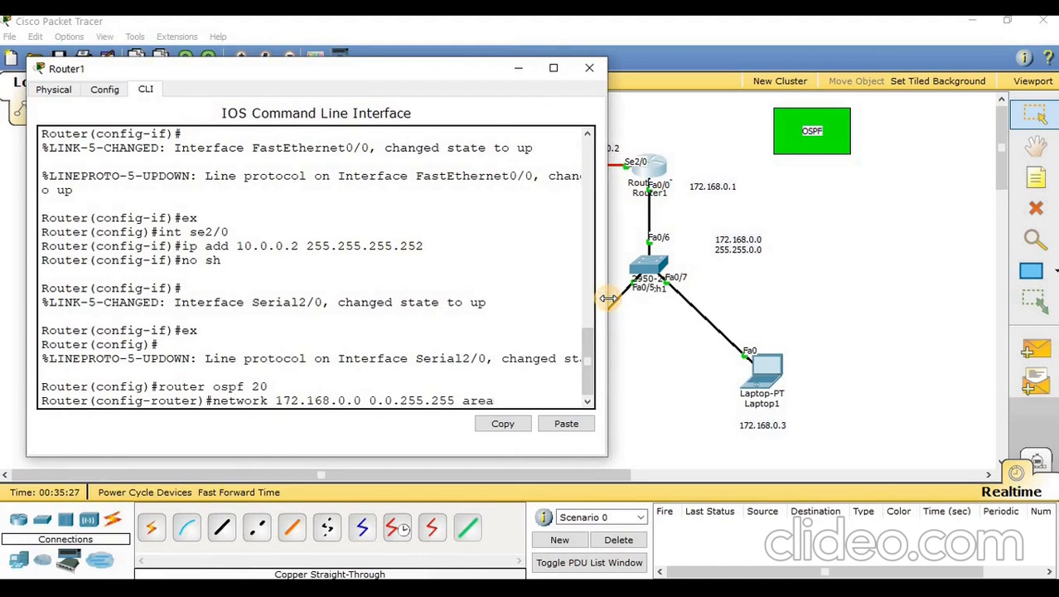
type(" 0")
key("Return")
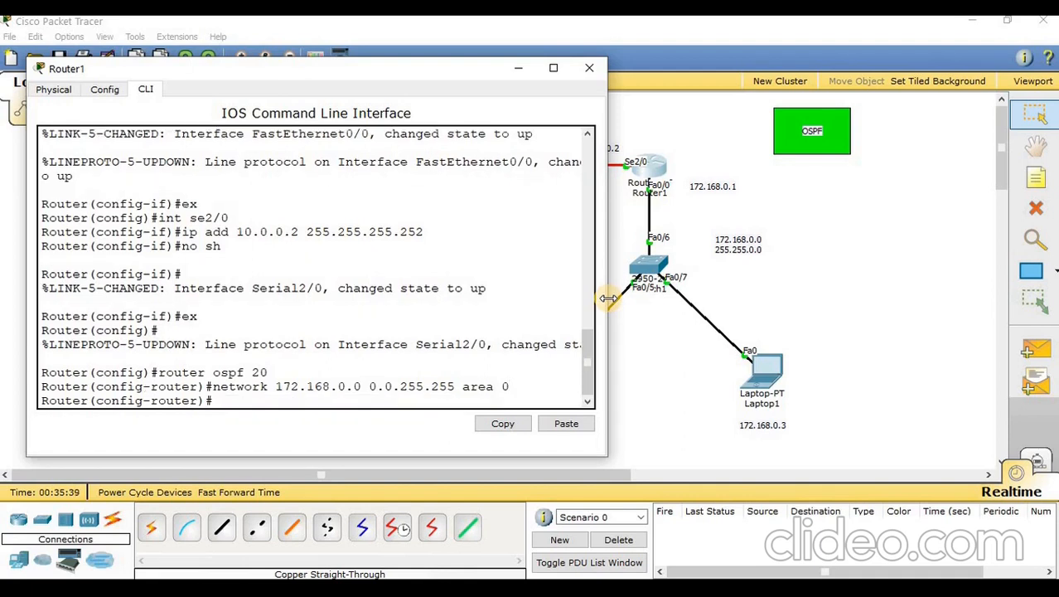
- Add network 10.0.0.0 with wildcard mask 0.0.0.3 in area 0 to Router1's OSPF process
type("network 2")
key("BackSpace")
type("10.0.0.0")
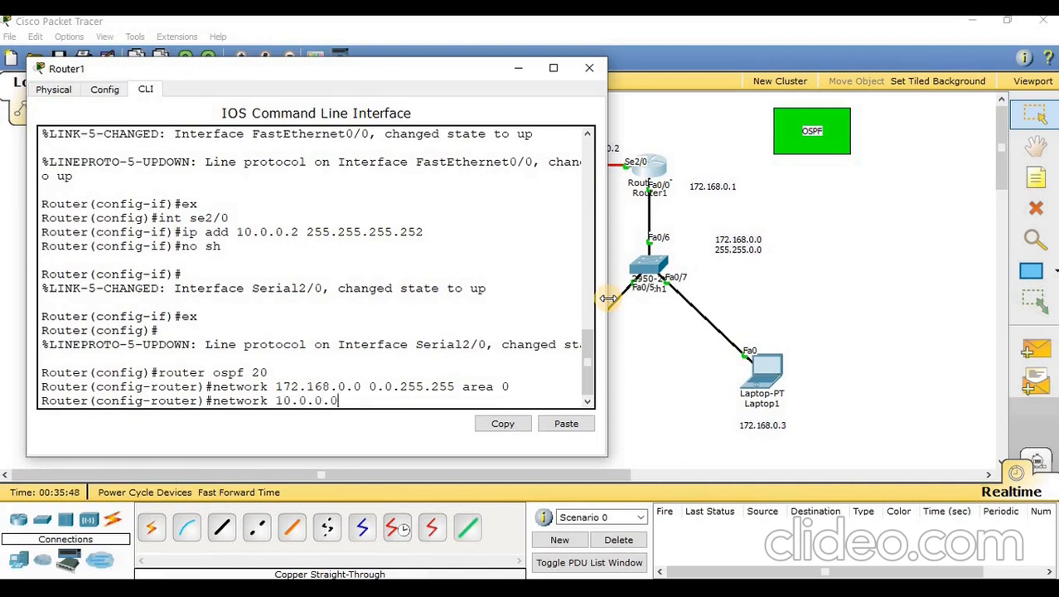
type(" 0.0.0.3 area 0")
key("Return")
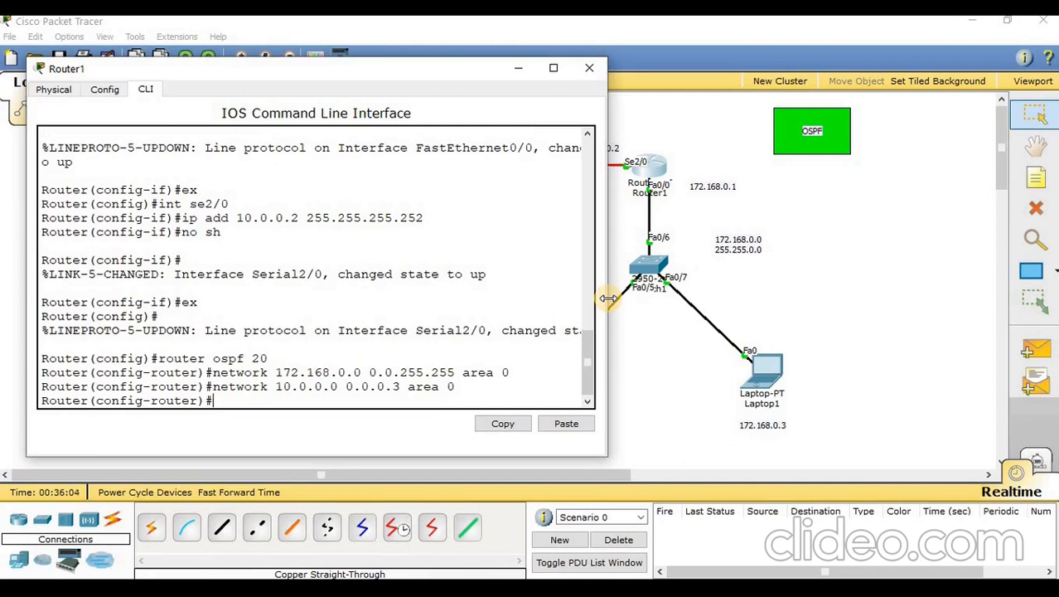
- Exit Router1's OSPF and global configuration modes and close its window
type("e")
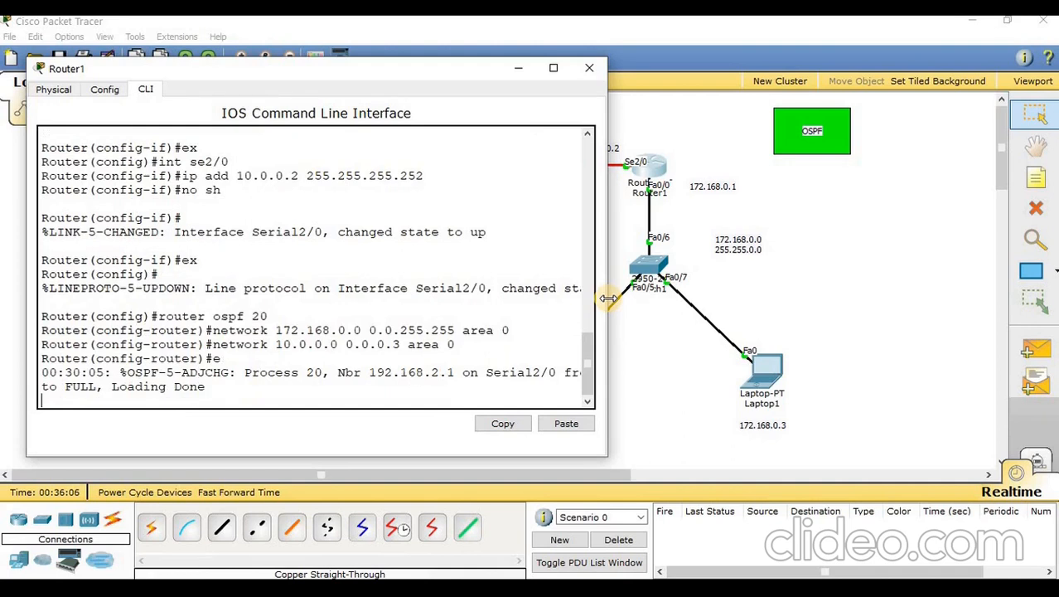
key("Return")
type("ex")
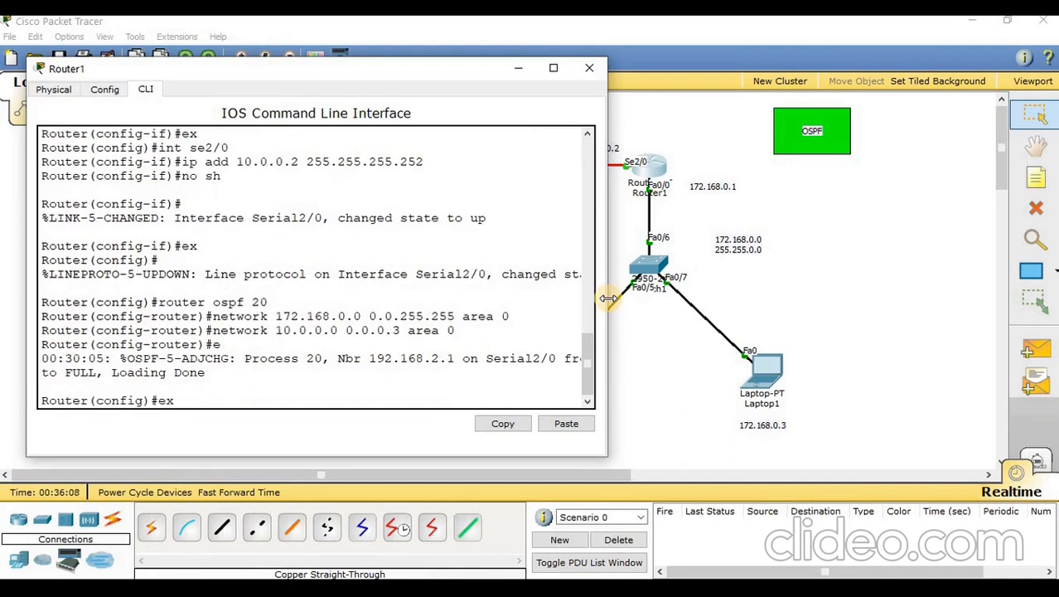
key("Return")
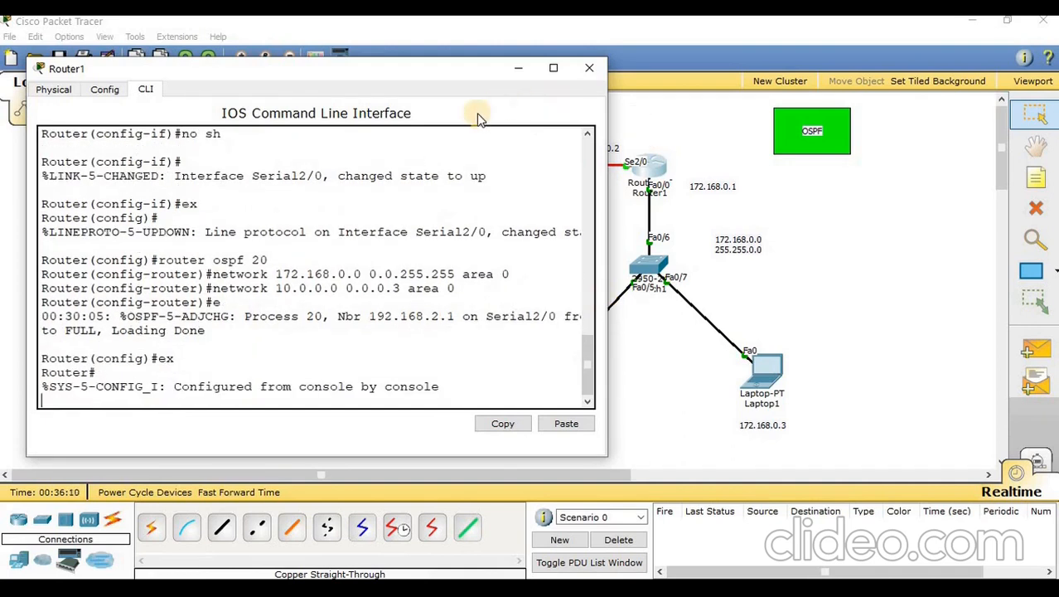
left_click(589, 67)
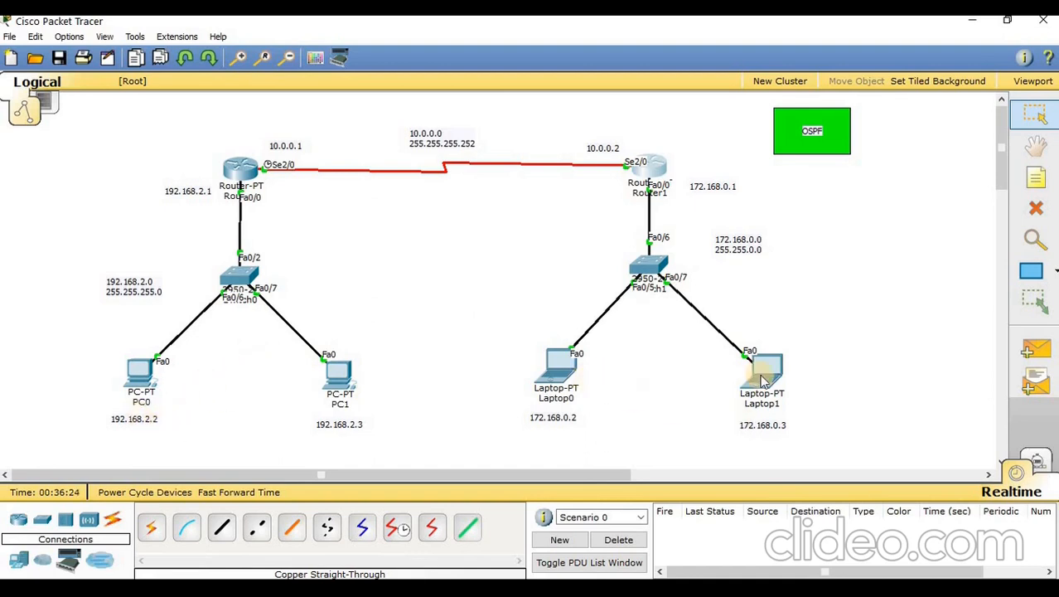
- Ping Laptop1 at 172.168.0.3 from PC0's command prompt
double_click(147, 375)
left_click_drag(466, 89, 433, 70)
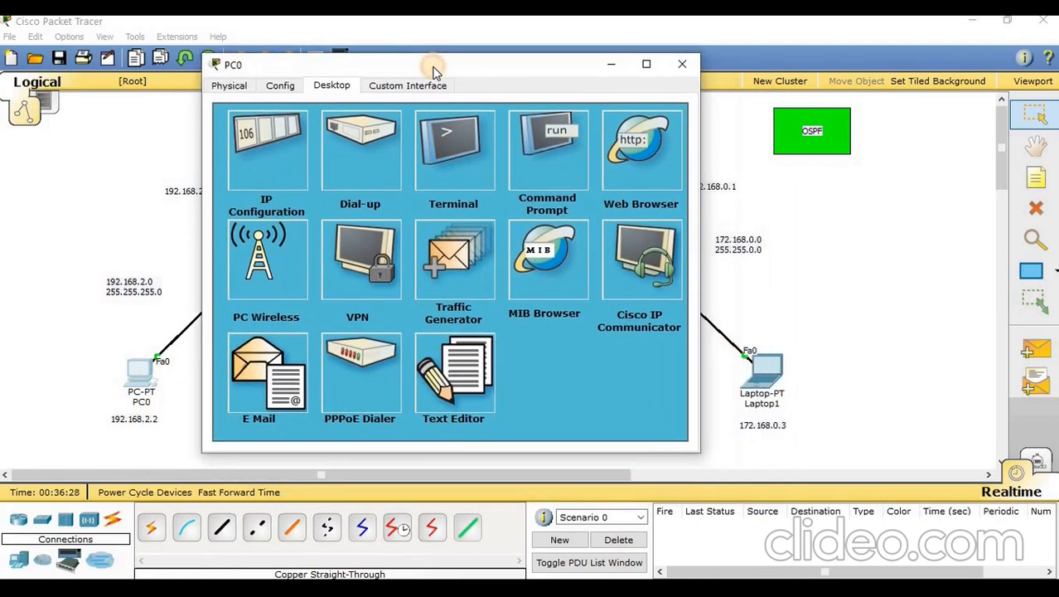
left_click(545, 166)
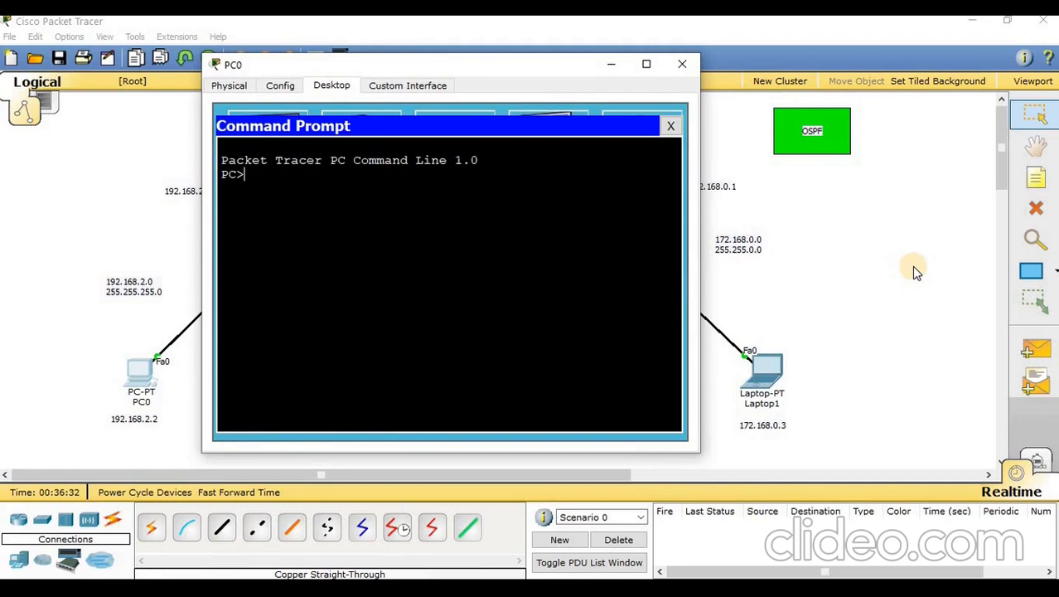
type("ping 172.168")
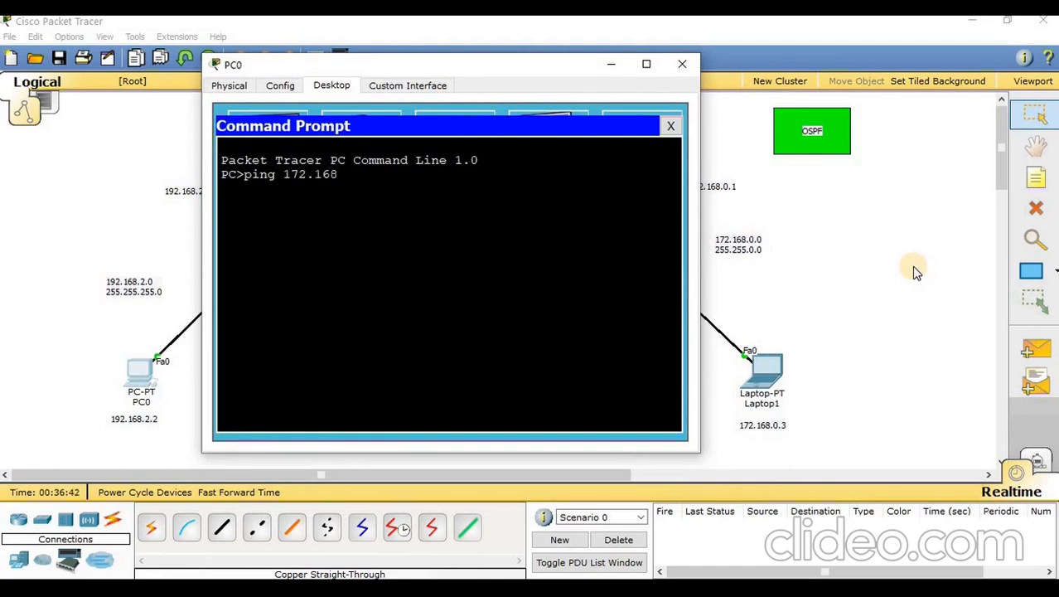
type(".0.3")
key("Return")
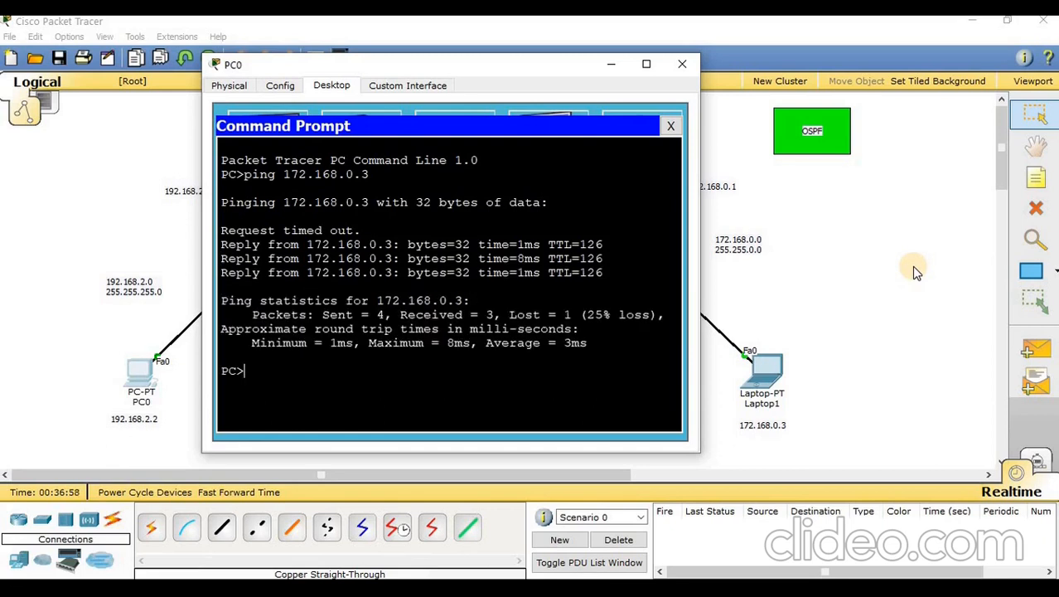
- Repeat the ping to 172.168.0.3 from PC0 and close PC0's window
key("Up")
key("Return")
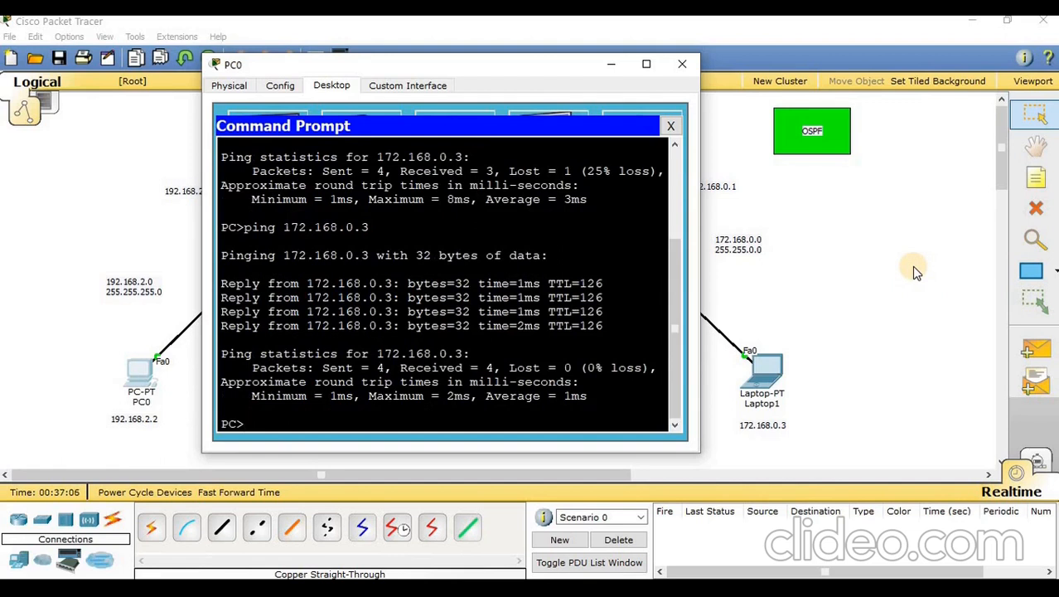
left_click(681, 66)
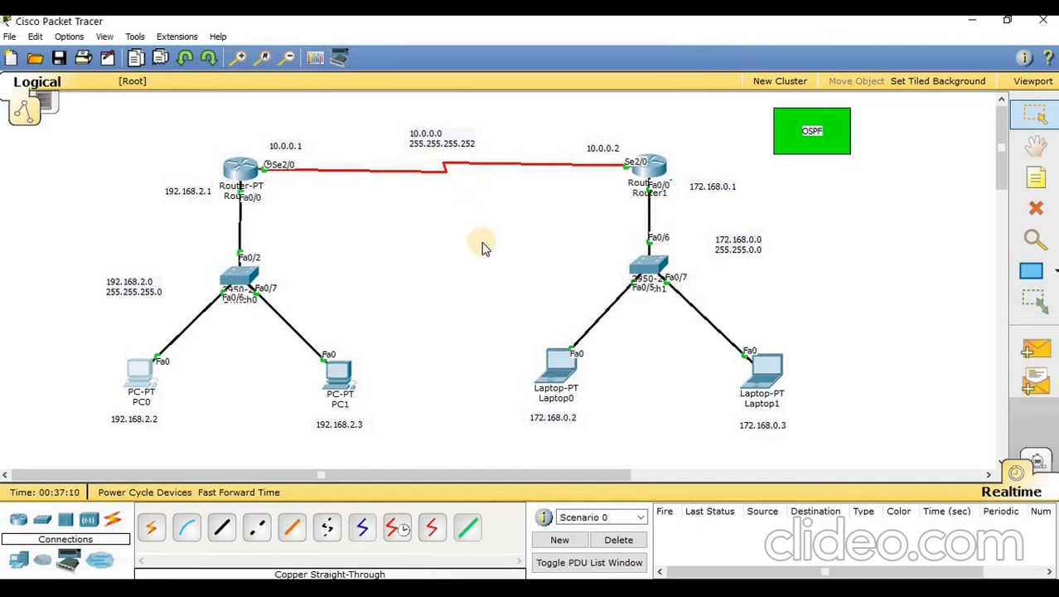